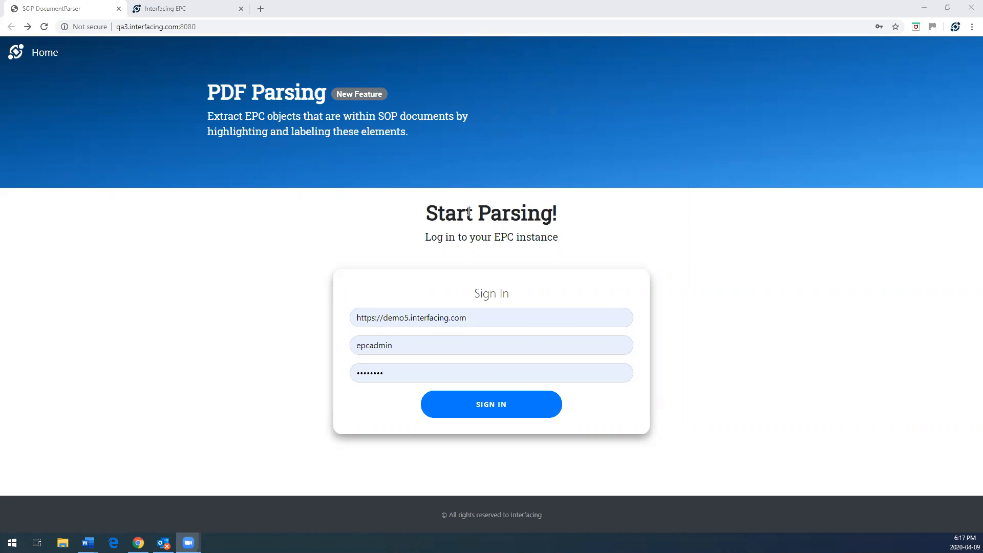
Sign in to the EPC instance with the prefilled credentials and keep 1Test as the environment.
click(491, 404)
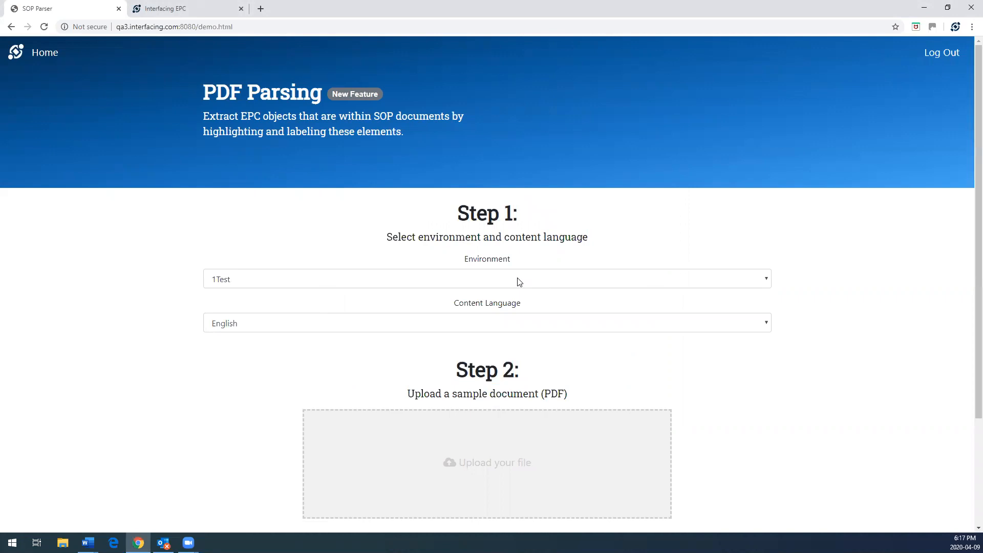
click(519, 281)
click(515, 280)
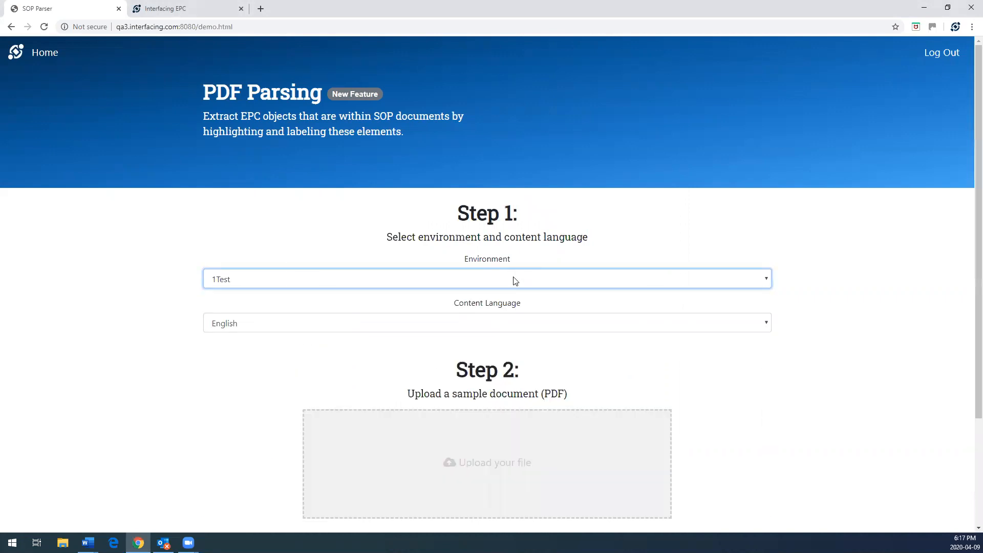
click(168, 281)
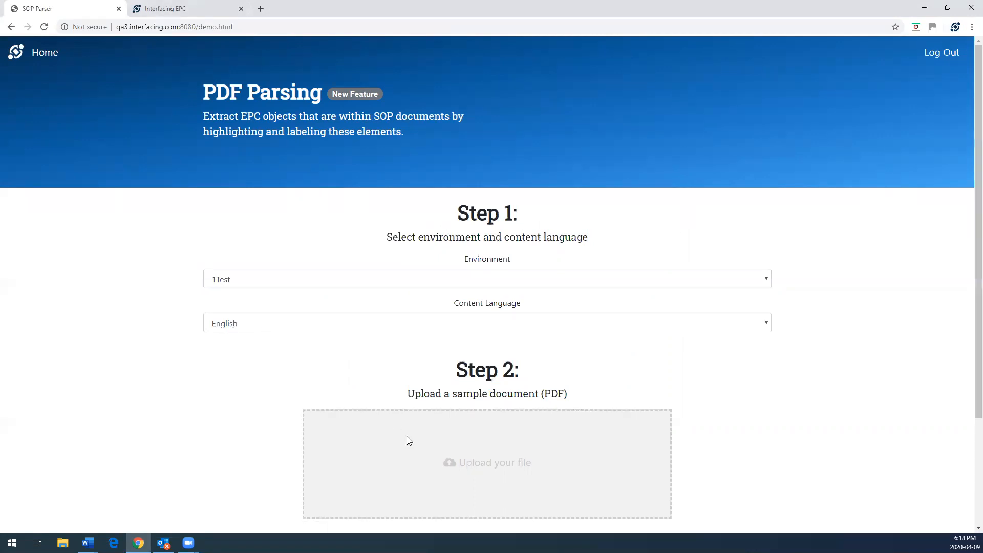
Upload "SOP Parser Risks, Controls, Roles, Masterdata new.pdf" from the Desktop as the sample document, previewing its content first.
click(505, 462)
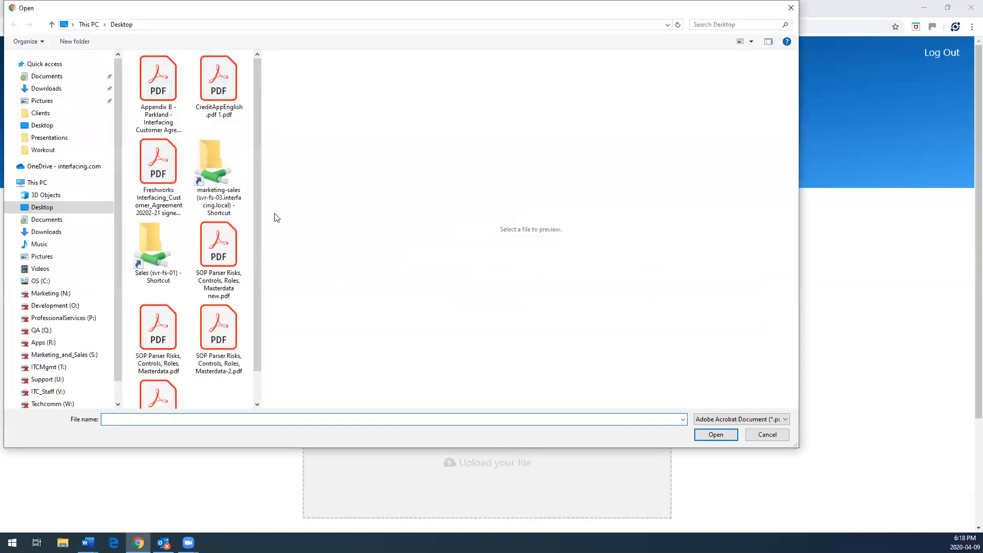
click(218, 254)
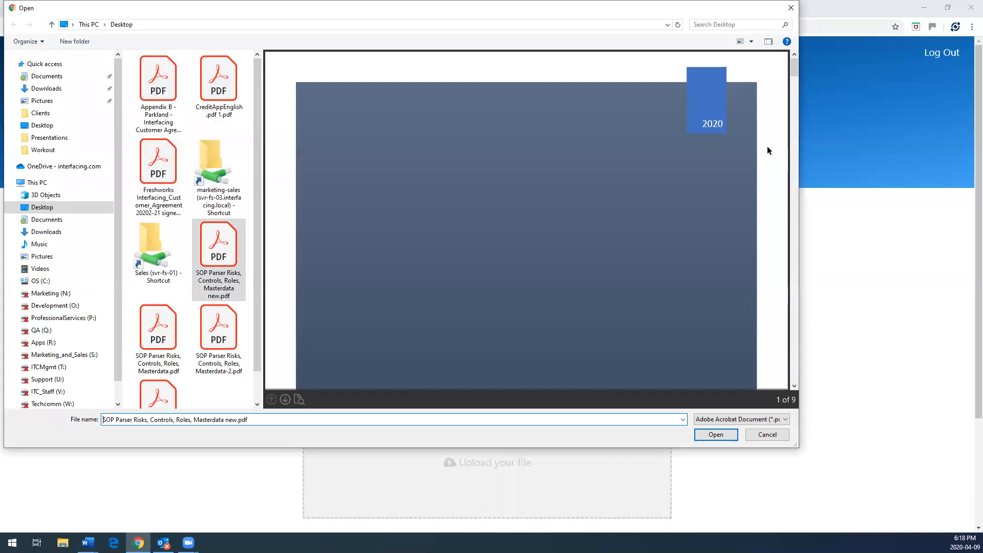
drag(794, 68, 782, 106)
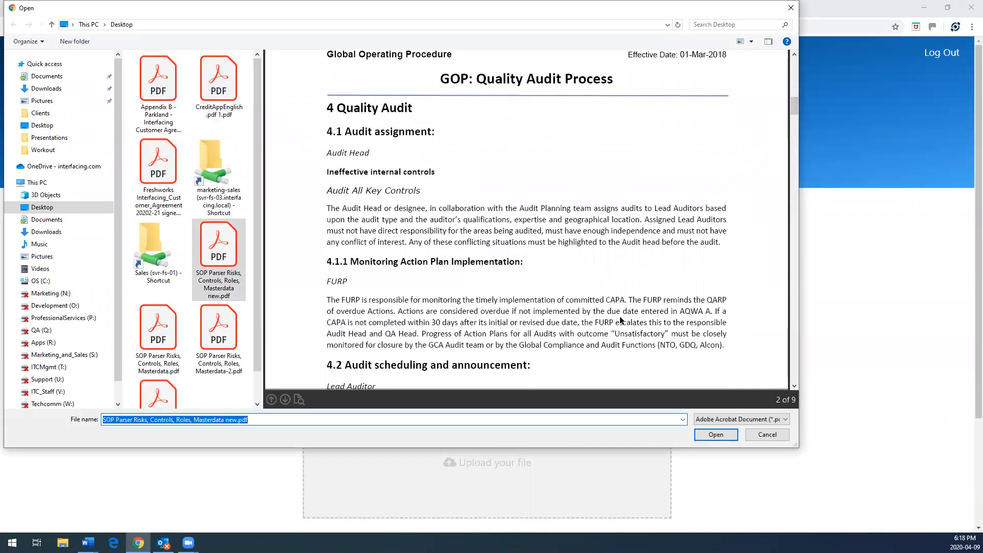
click(716, 434)
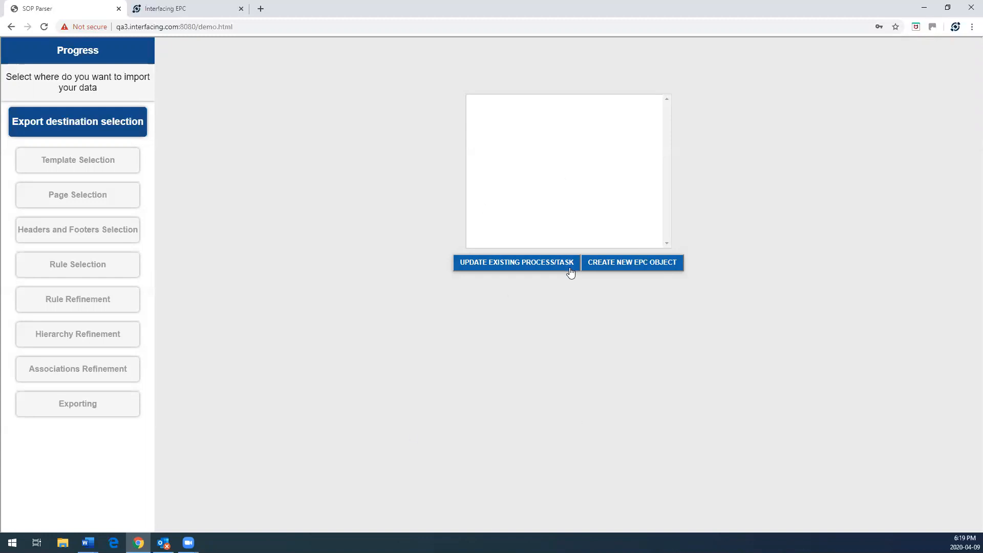
Set the export destination to a new EPC object instead of an existing process or task.
click(631, 269)
scroll(632, 269, up, 20)
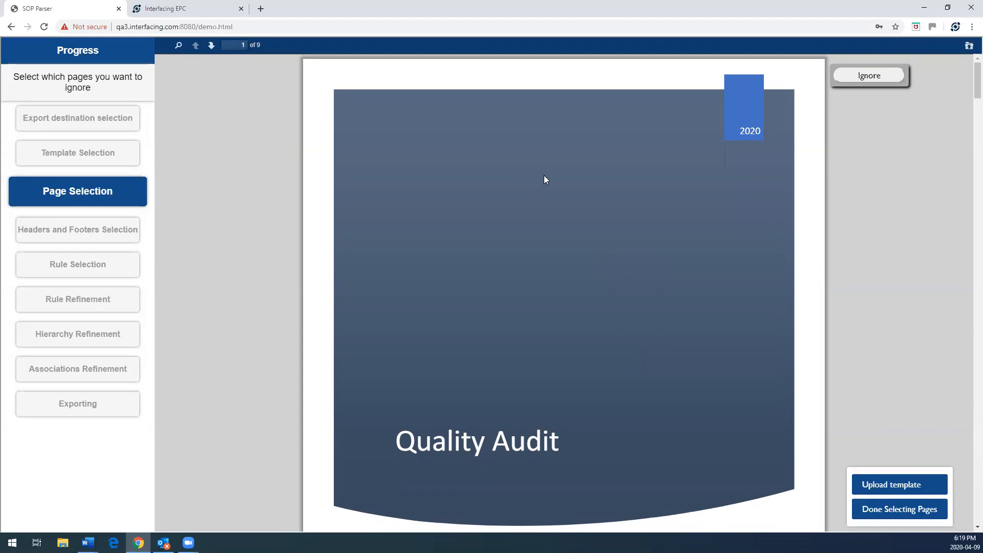
Mark the Quality Audit cover page as ignored and finish the page selection.
scroll(544, 175, down, 3)
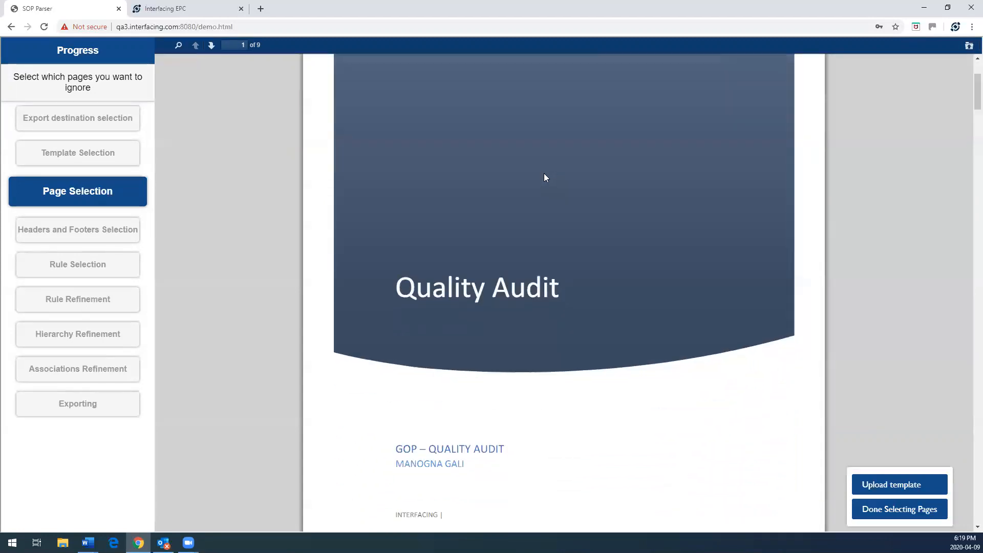
scroll(544, 177, up, 3)
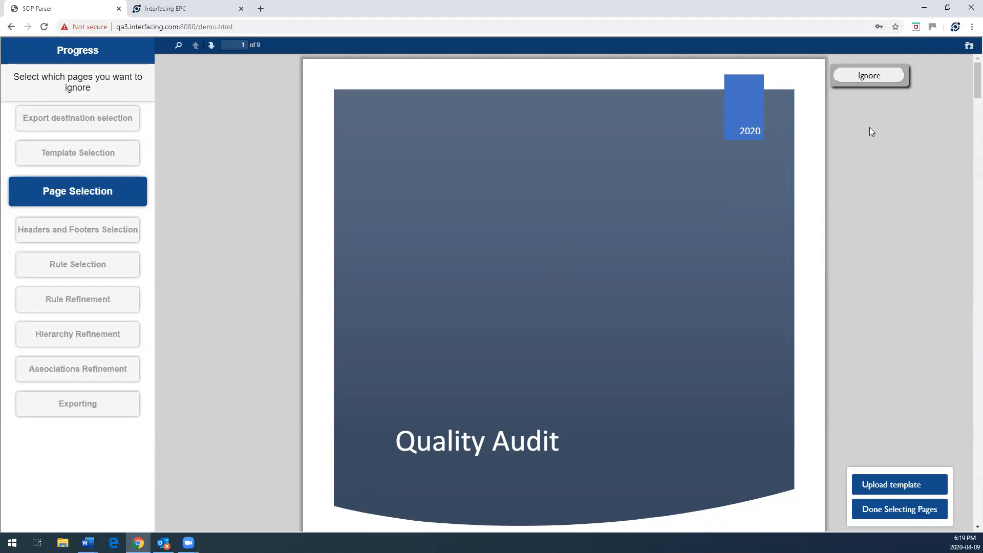
scroll(866, 123, down, 7)
scroll(865, 123, up, 5)
scroll(865, 123, up, 2)
click(870, 75)
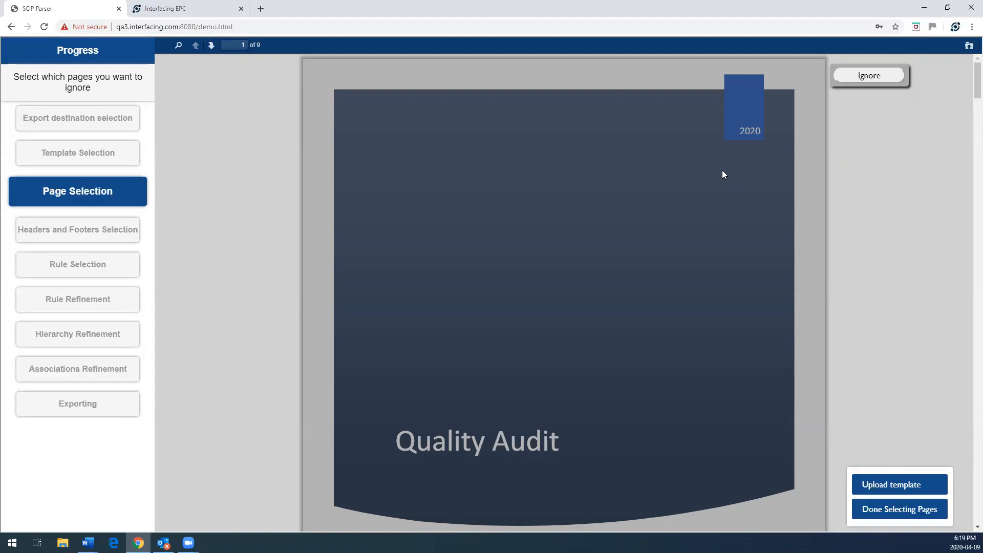
scroll(573, 226, down, 3)
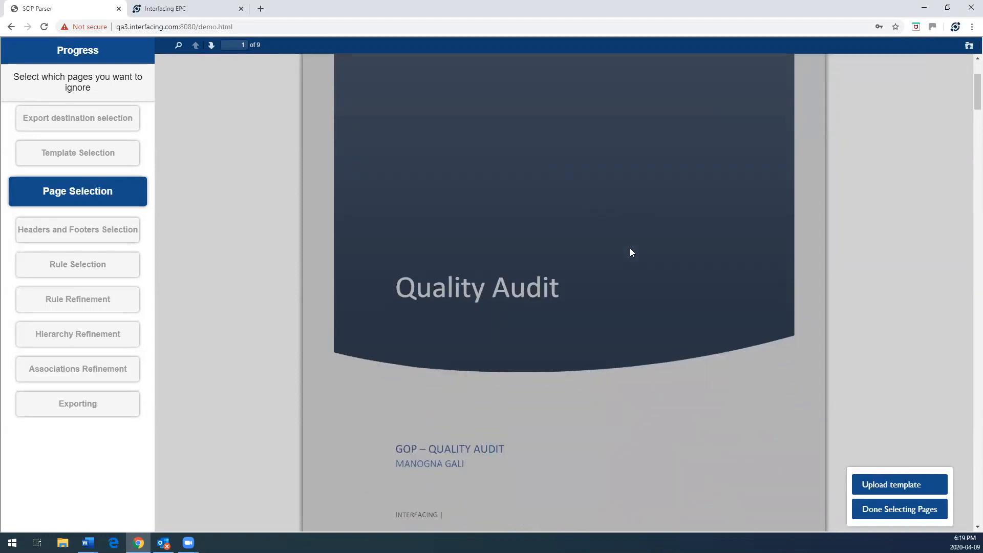
scroll(629, 249, up, 3)
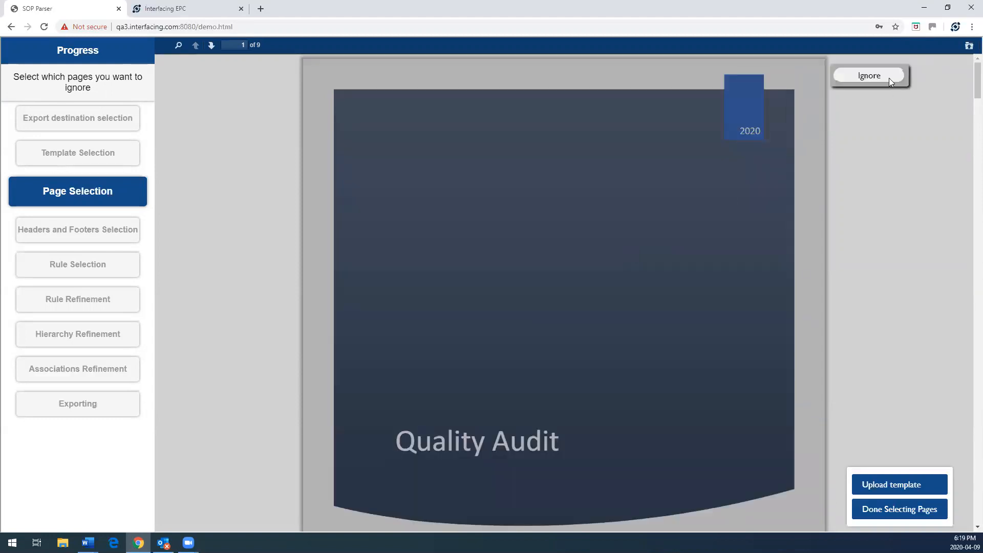
scroll(887, 184, down, 9)
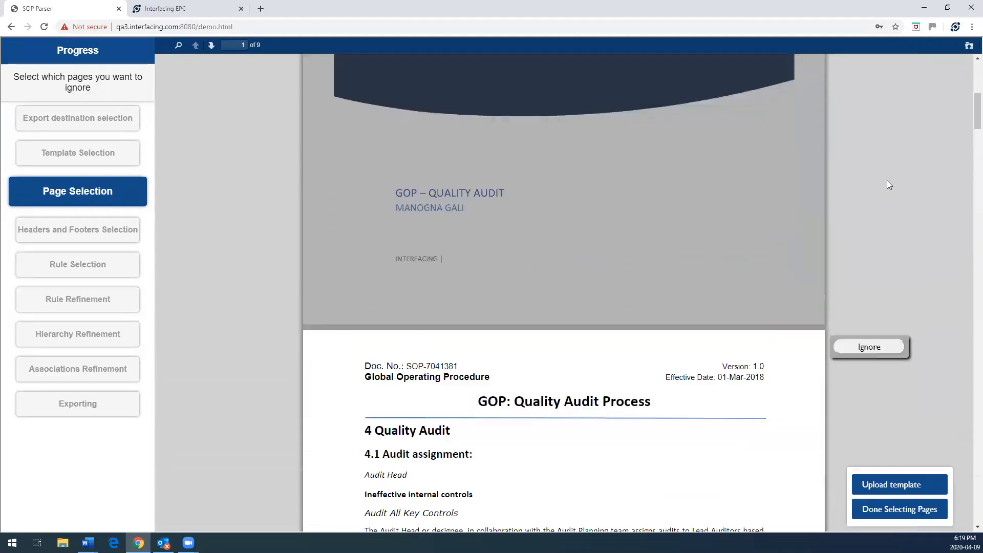
scroll(887, 182, down, 3)
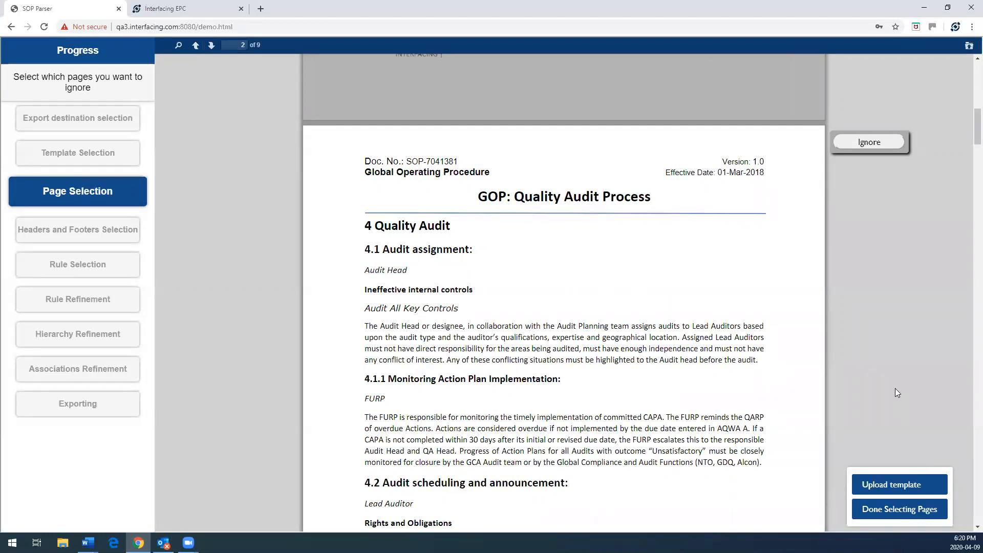
click(903, 513)
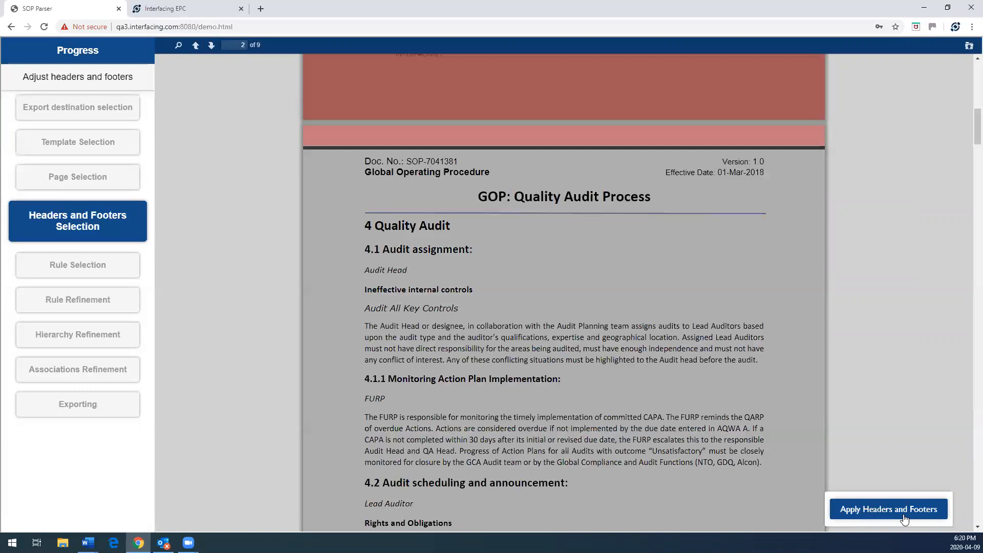
Shrink the footer zone to the page number, extend the header zone over the "GOP: Quality Audit Process" title, and apply both.
scroll(715, 341, down, 7)
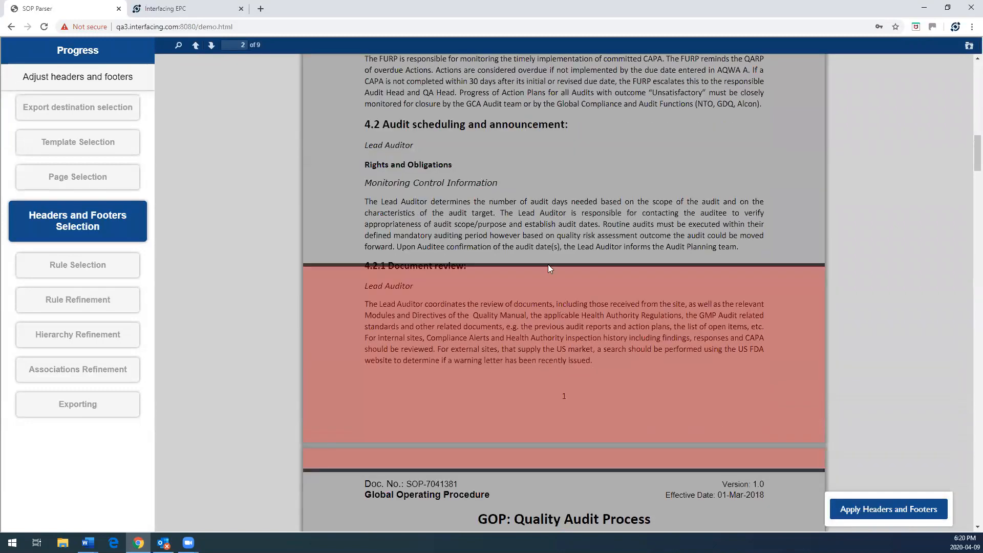
drag(554, 266, 569, 376)
scroll(576, 461, down, 1)
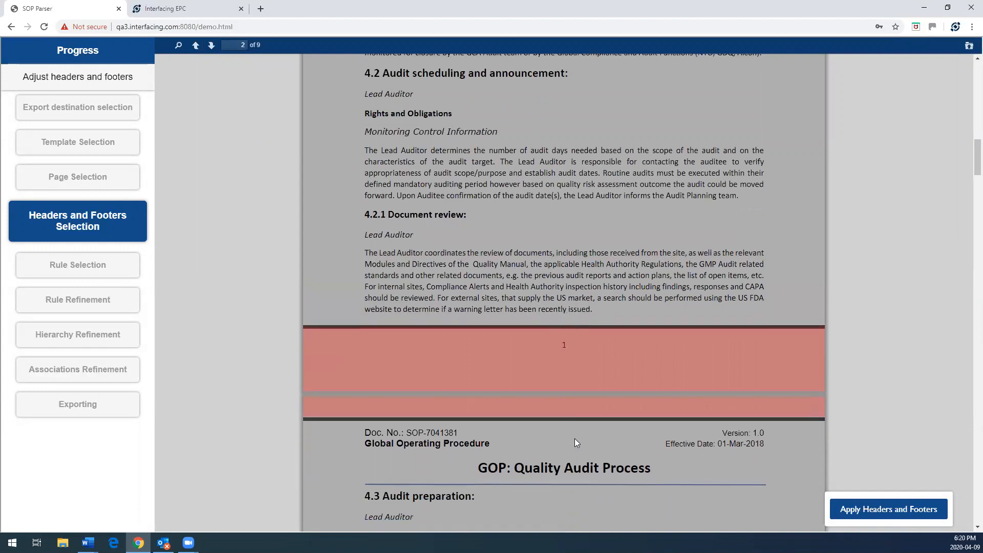
drag(576, 418, 581, 482)
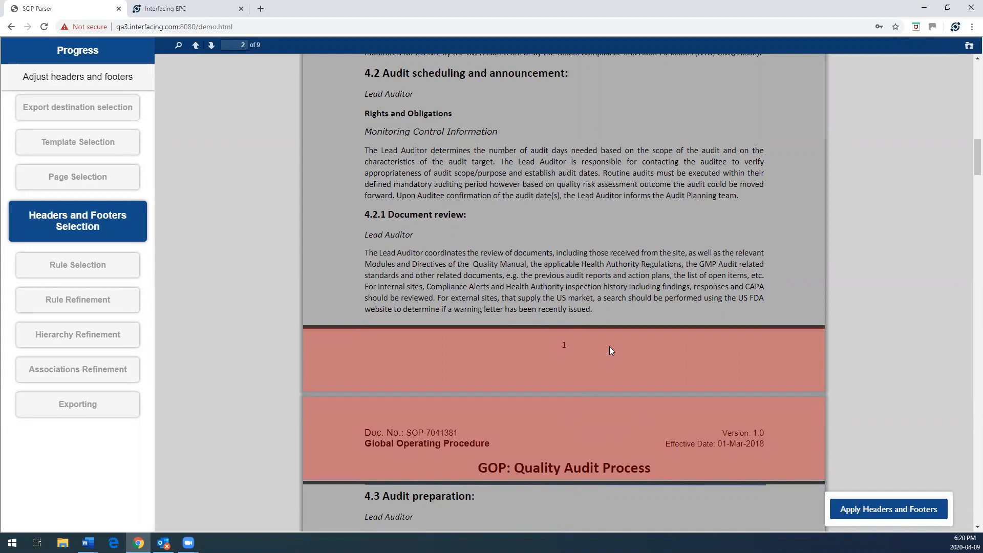
click(912, 509)
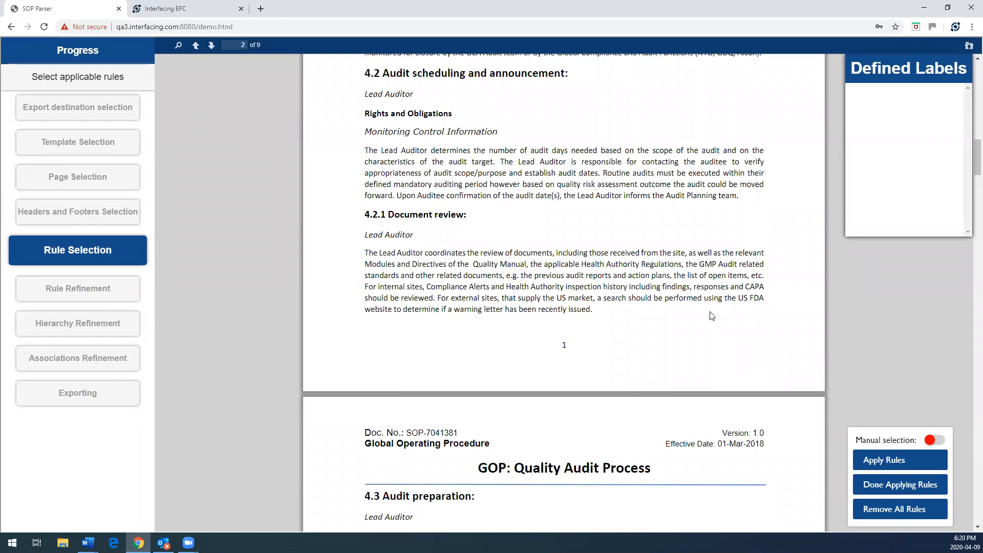
Label the heading "4 Quality Audit" as Process and "4.1 Audit assignment:" as Sub Process.
scroll(713, 317, up, 4)
scroll(712, 315, up, 5)
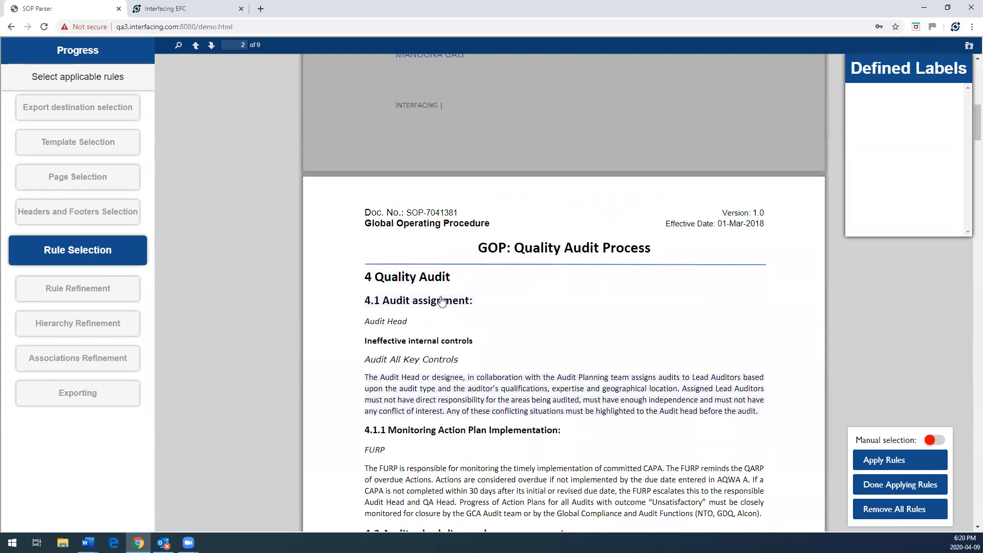
click(430, 281)
mouse_move(473, 296)
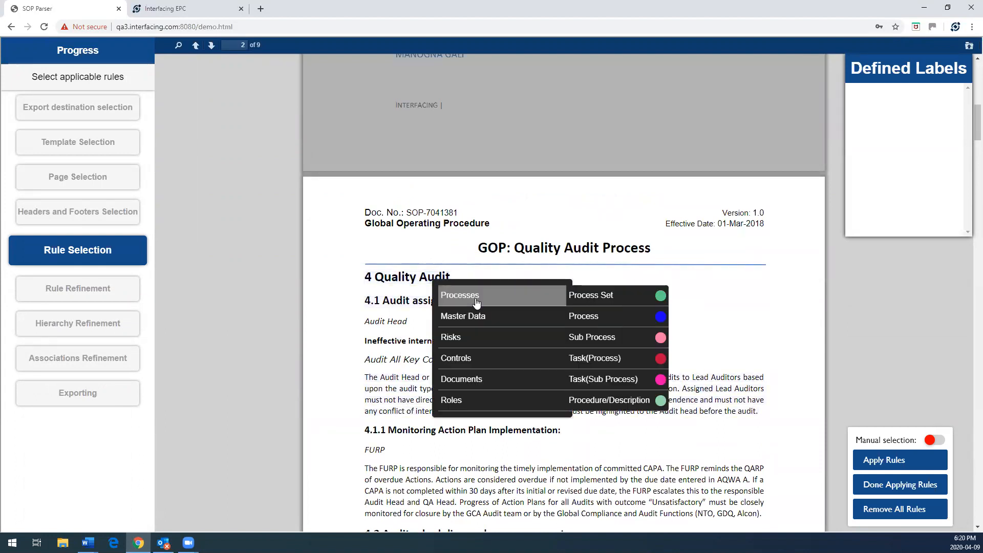
click(587, 321)
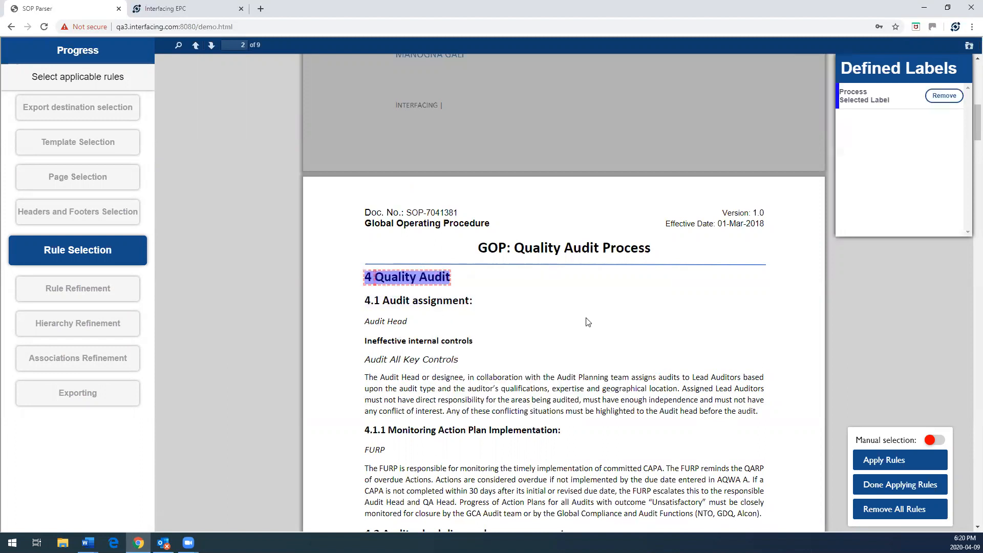
click(396, 306)
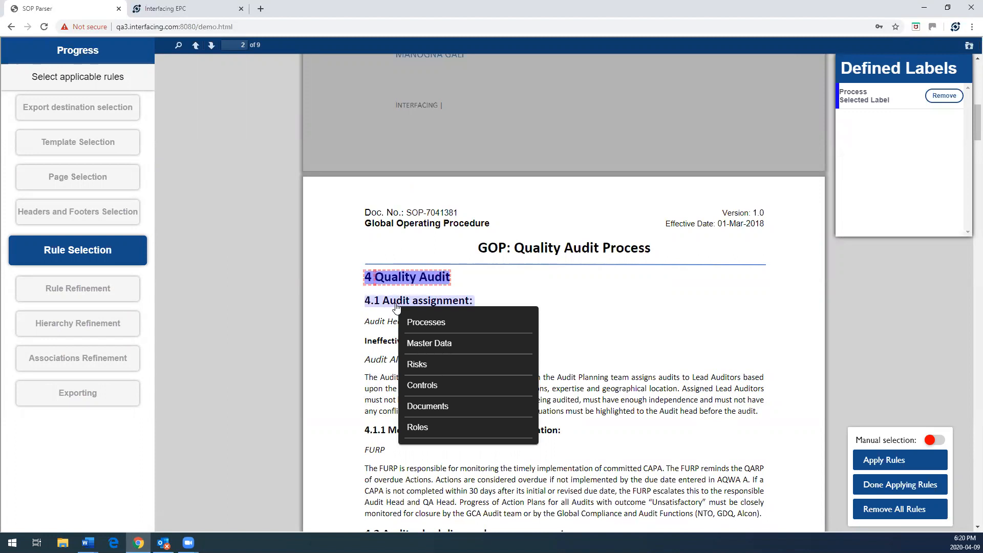
mouse_move(424, 322)
click(570, 362)
Label the "Audit Head" line under section 4.1 as Role.
click(392, 327)
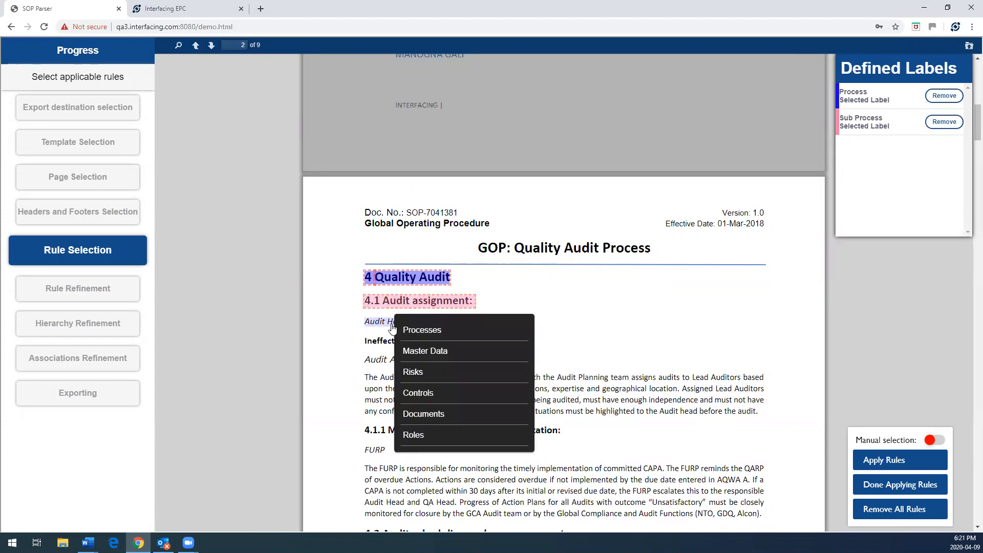
mouse_move(429, 438)
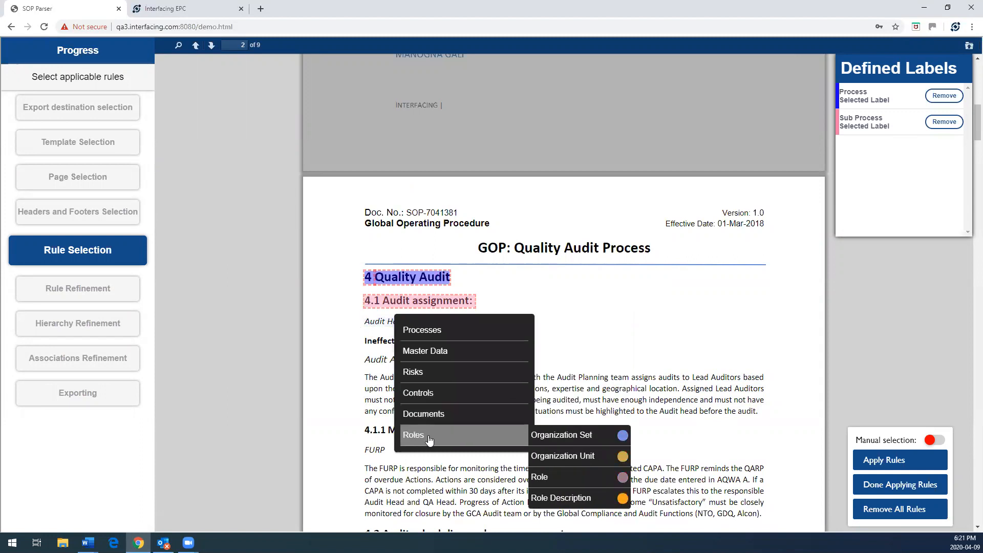
click(546, 477)
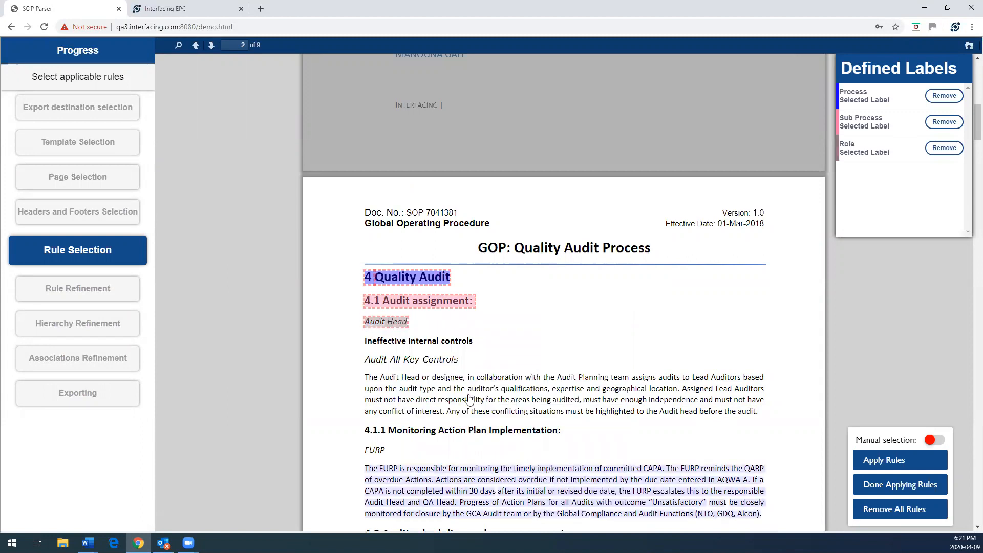
Label "Ineffective internal controls" as Risk and "Audit All Key Controls" as Control.
click(435, 340)
mouse_move(462, 374)
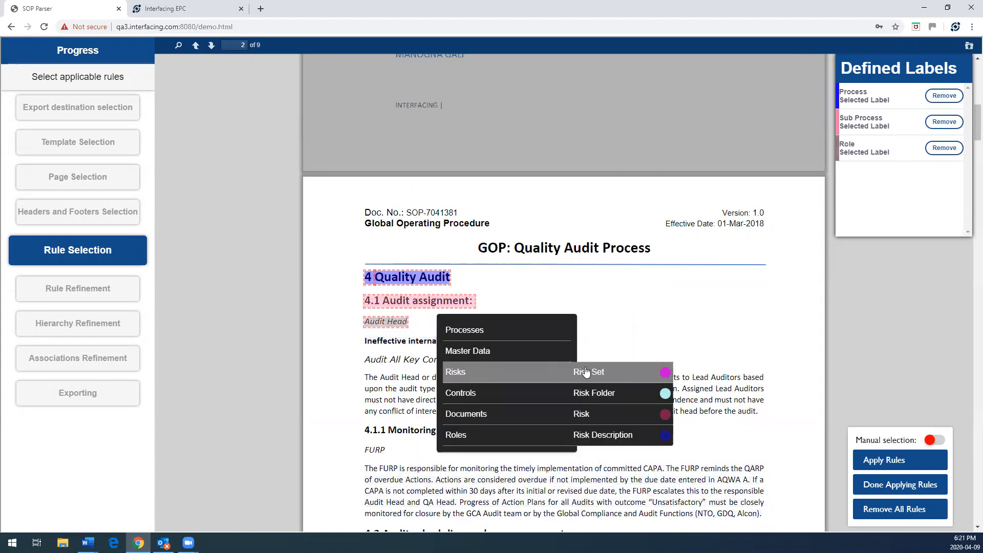
click(584, 408)
click(413, 361)
mouse_move(448, 395)
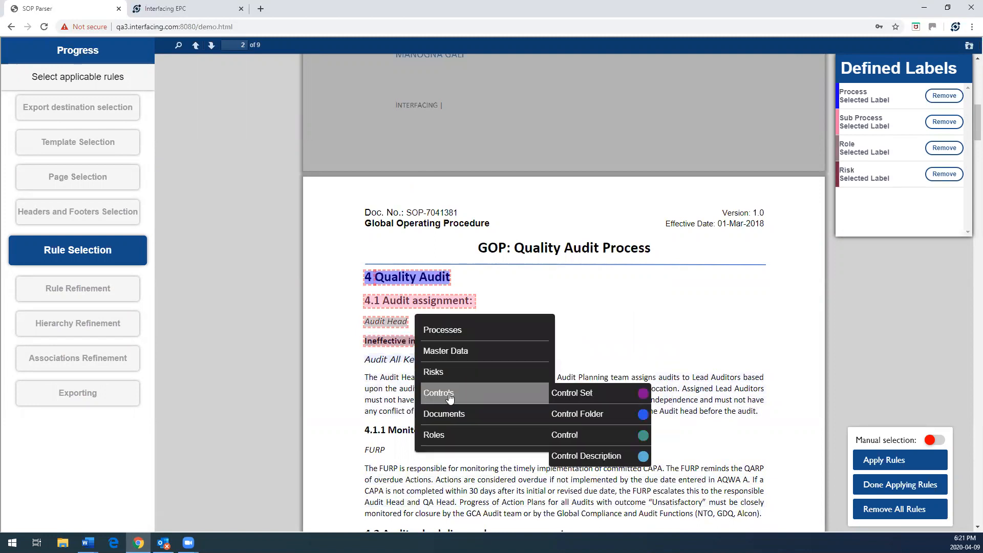
click(565, 433)
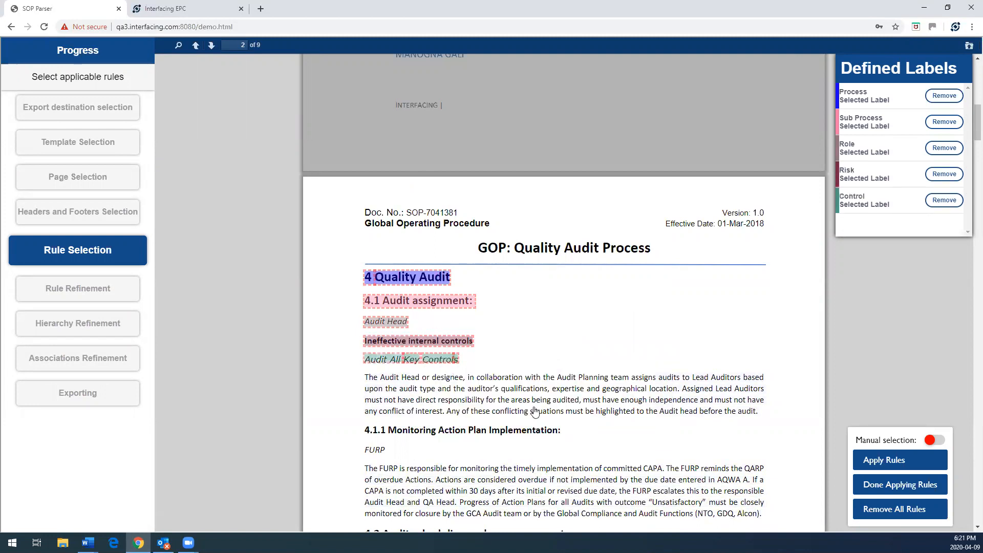
Label the body paragraph of section 4.1 Audit assignment as Procedure/Description.
click(521, 392)
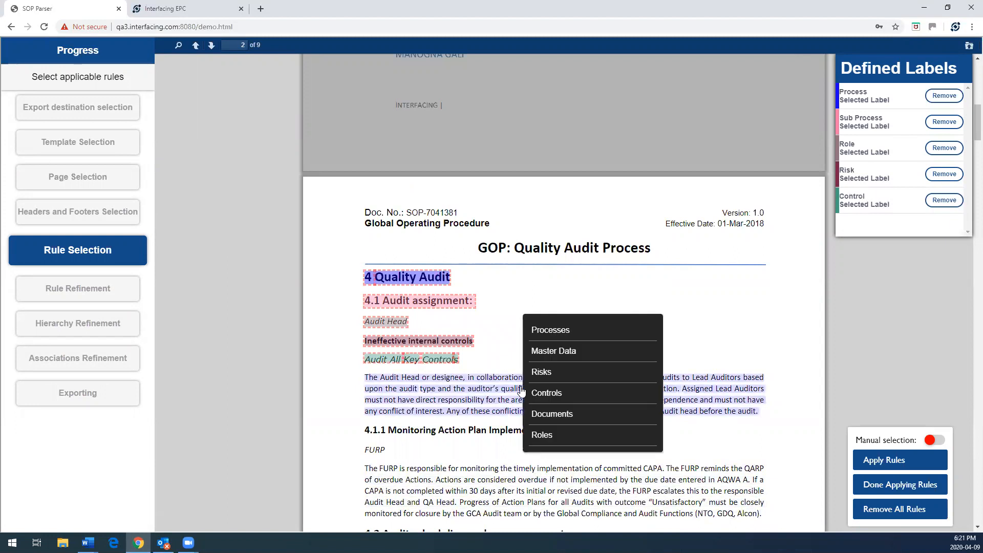
mouse_move(565, 335)
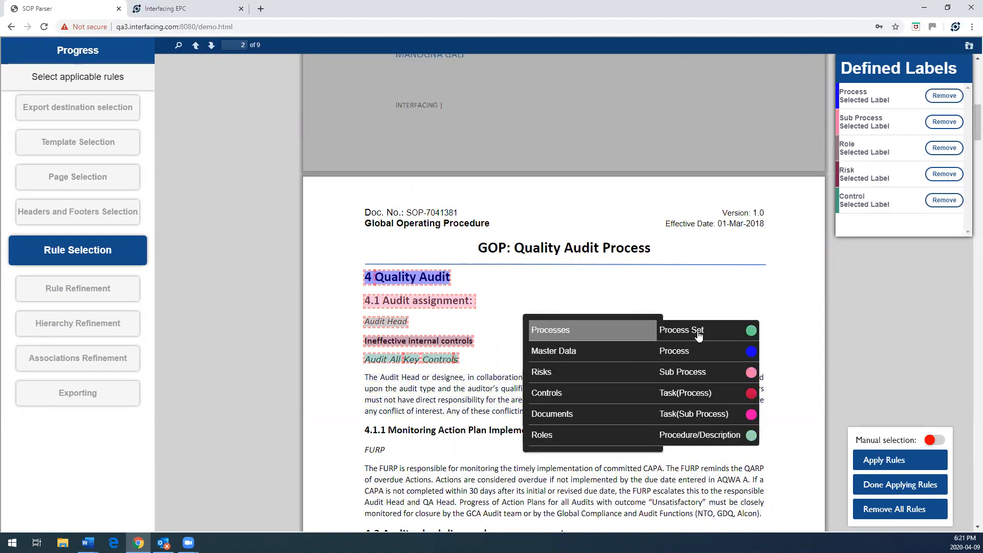
click(697, 435)
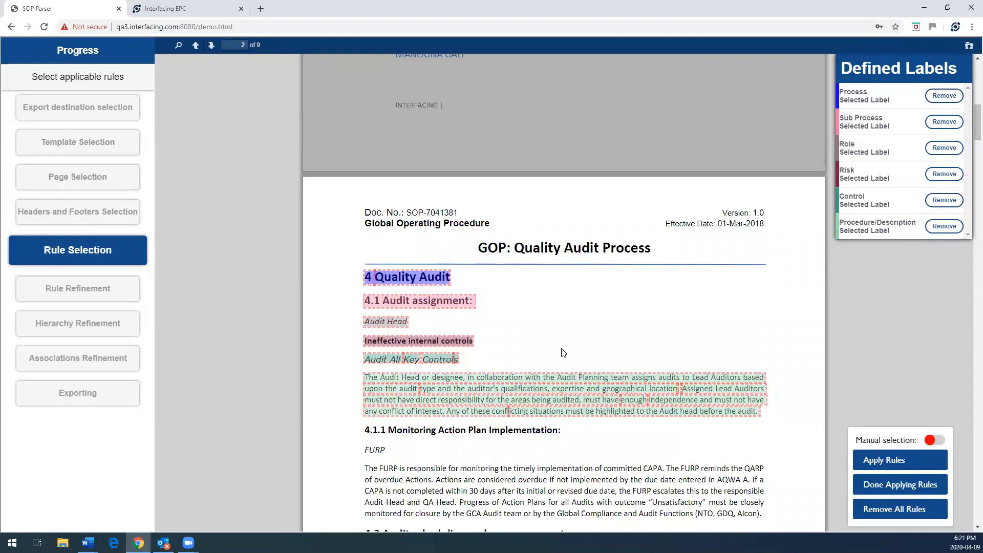
scroll(561, 351, down, 2)
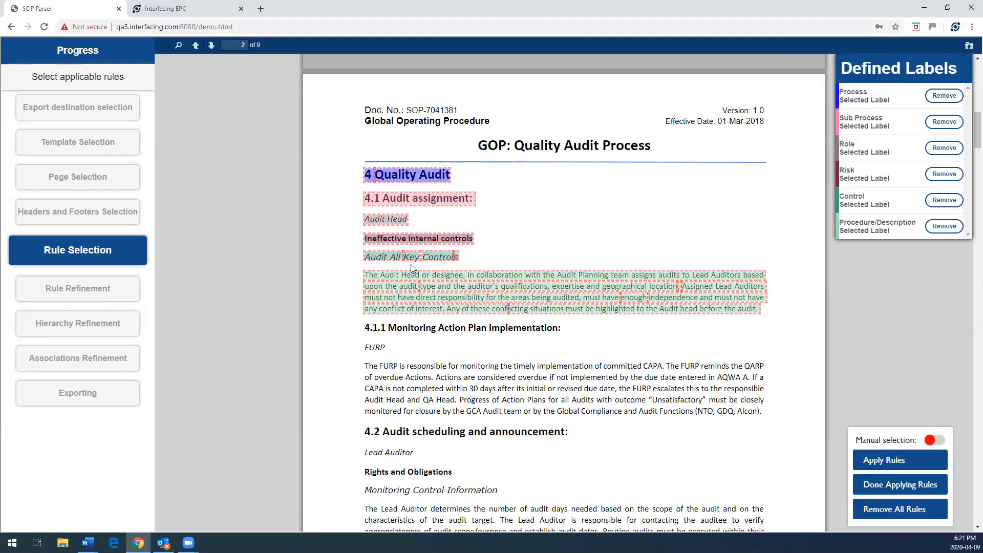
scroll(412, 266, down, 1)
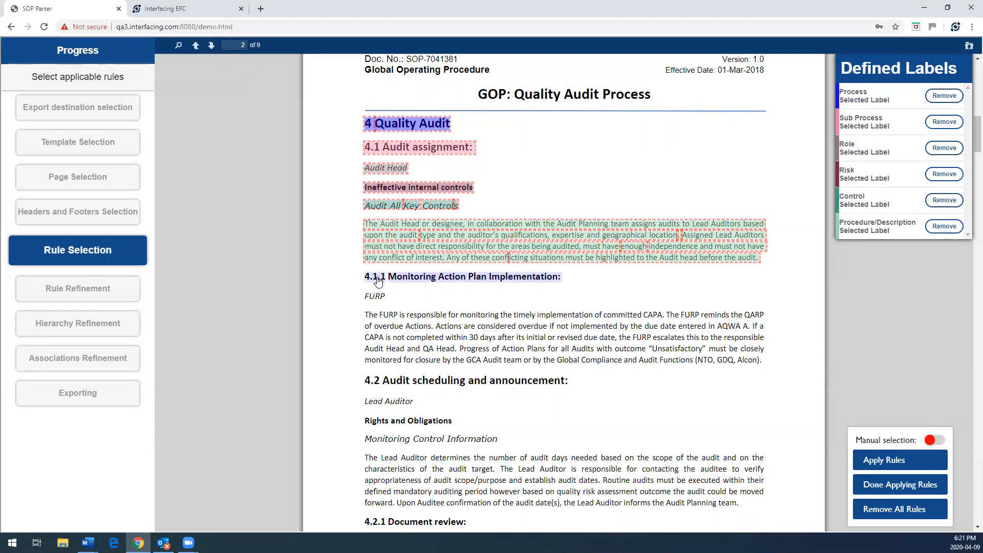
Label the heading "4.1.1 Monitoring Action Plan Implementation:" as Task(Sub Process).
click(433, 282)
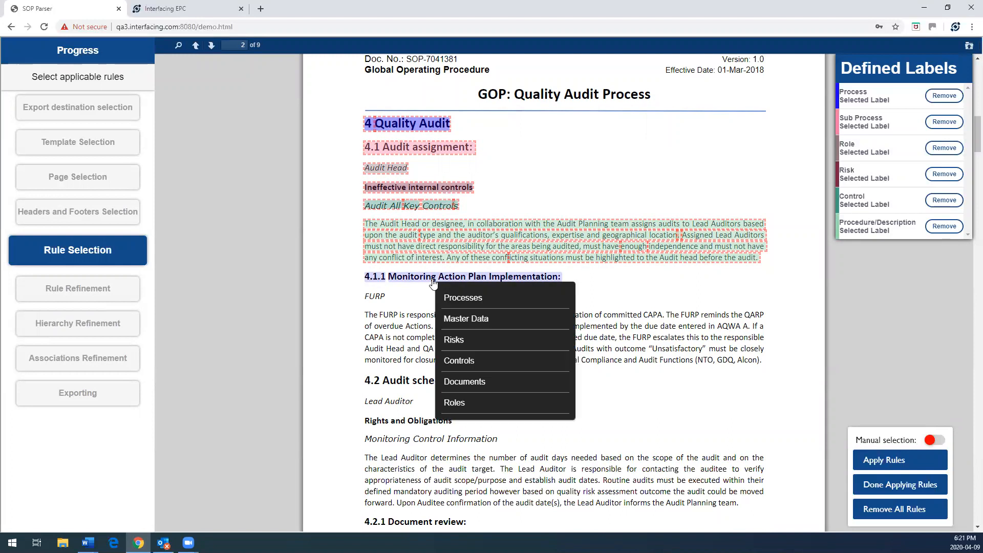
mouse_move(478, 298)
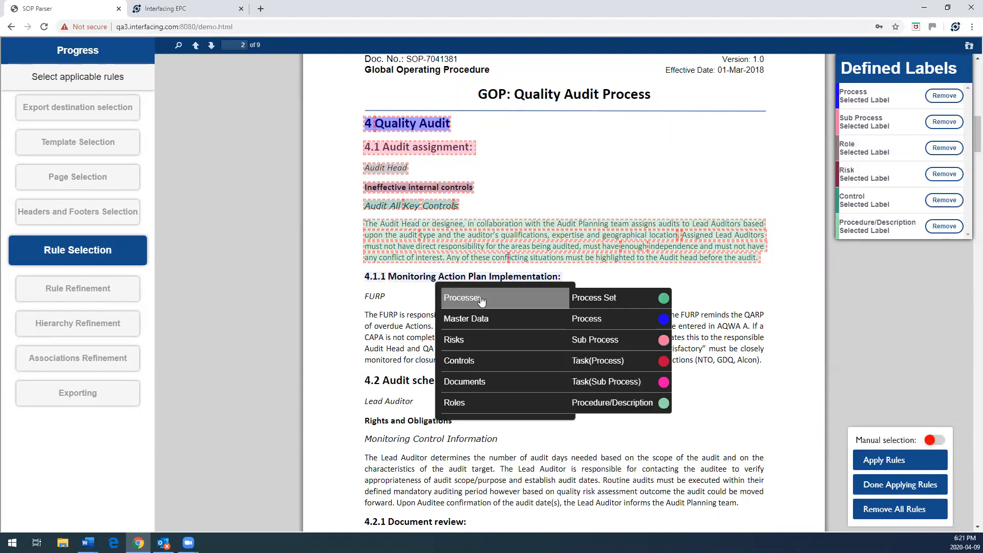
click(609, 380)
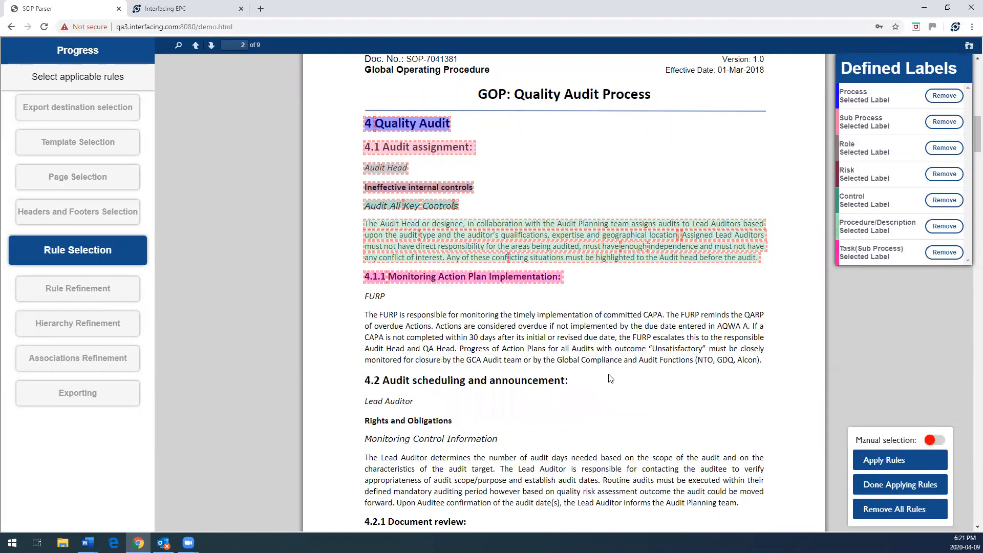
Label the "FURP" line under section 4.1.1 as Role.
double_click(379, 296)
mouse_move(421, 418)
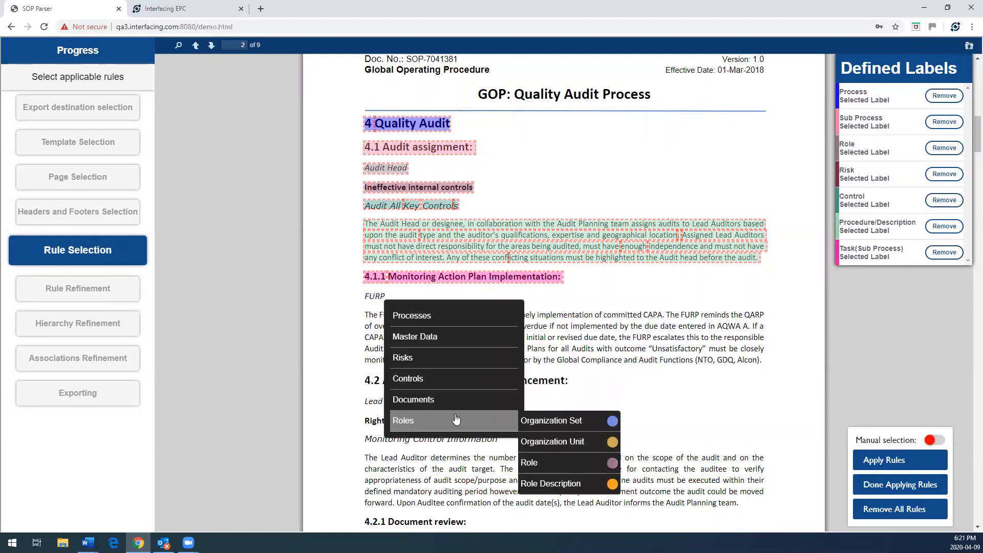
click(544, 459)
Label the body paragraph of section 4.1.1 Monitoring Action Plan Implementation as Procedure/Description.
double_click(501, 352)
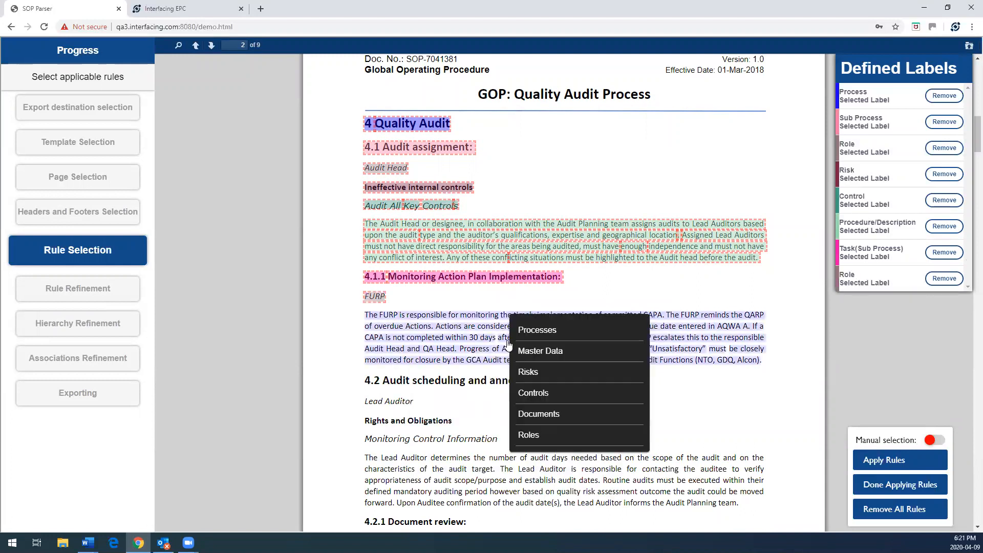
mouse_move(546, 330)
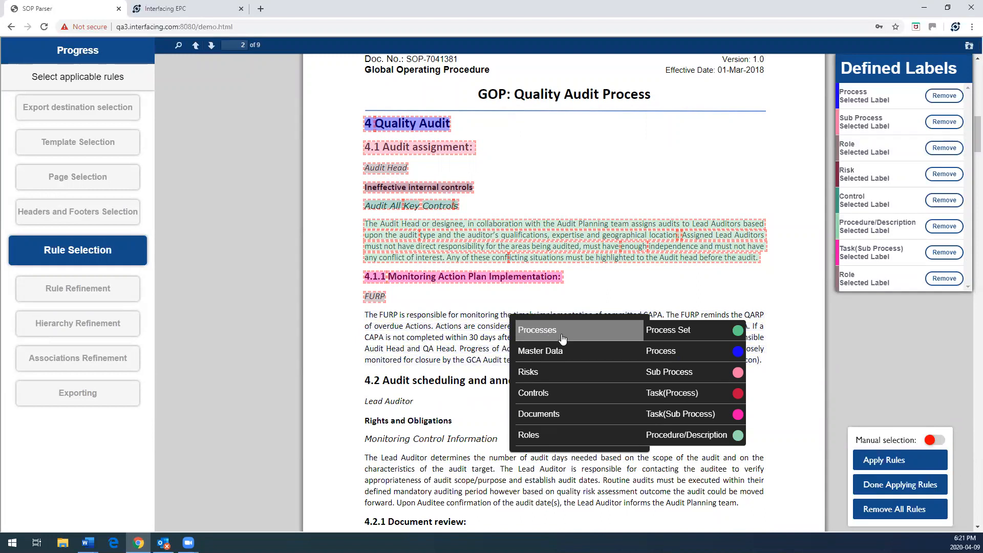
click(682, 435)
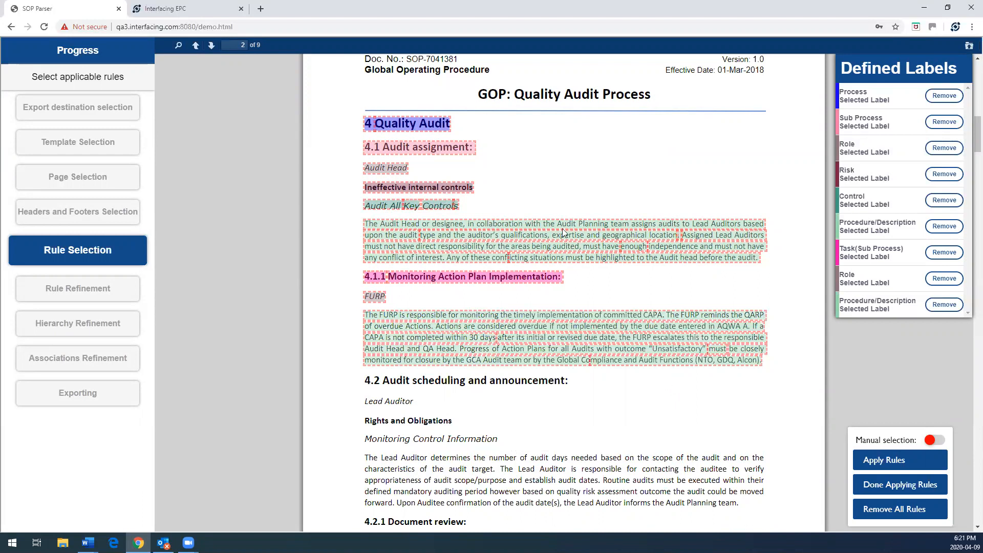
Apply the labelling rules to the rest of the document, check the following pages and finish the rule selection stage.
click(898, 471)
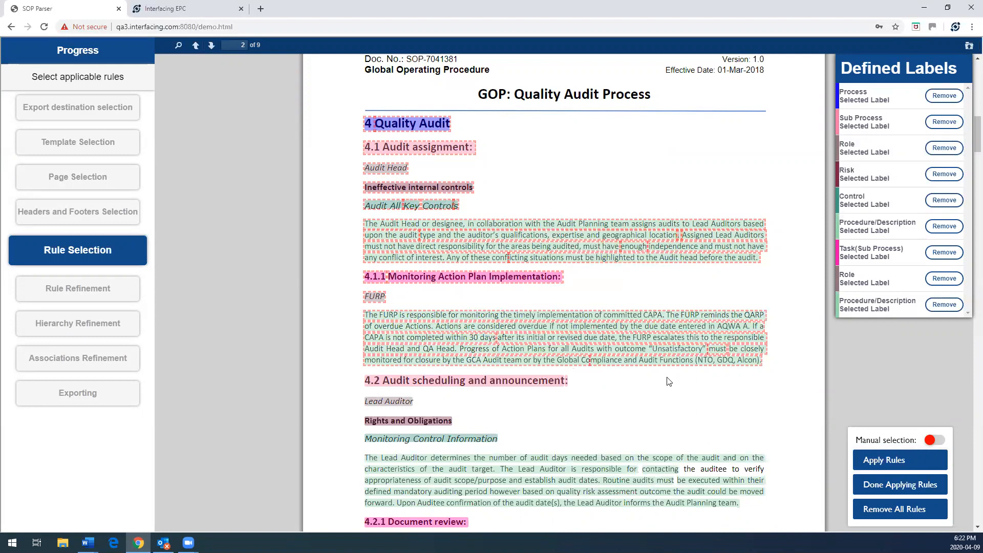
scroll(577, 338, down, 9)
scroll(576, 337, down, 3)
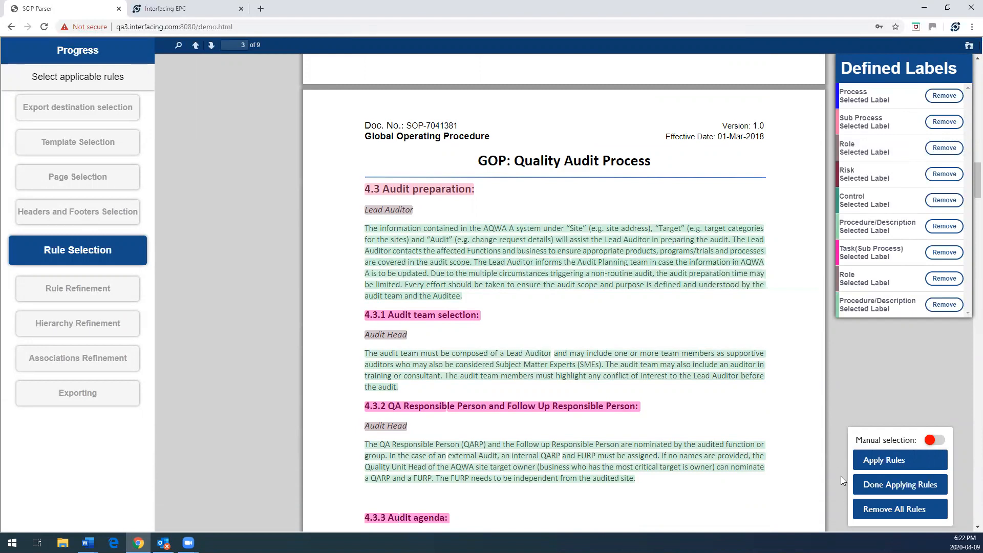
click(893, 486)
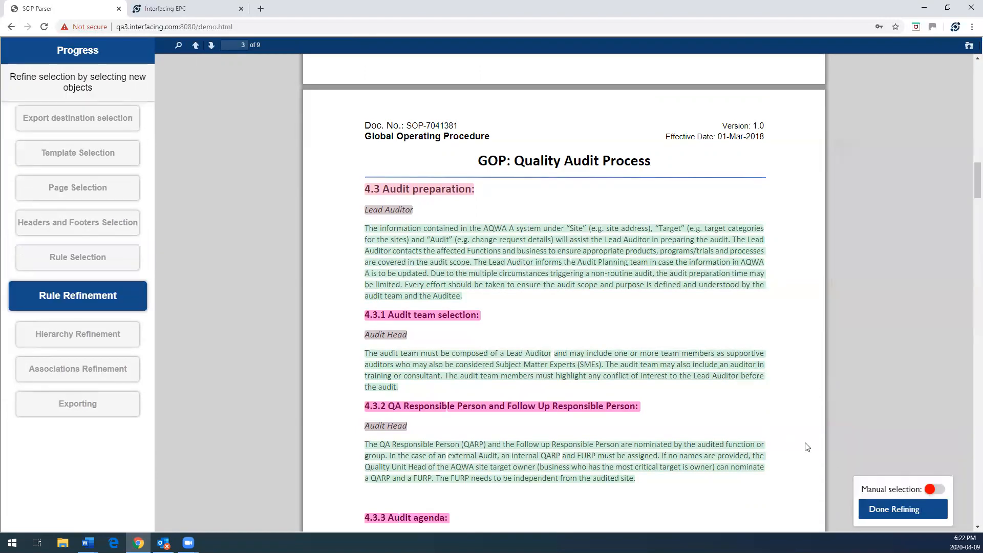
Manually label the unhighlighted words "the auditee to verify" in the section 4.2 paragraph as Procedure/Description and finish refining.
scroll(693, 256, up, 2)
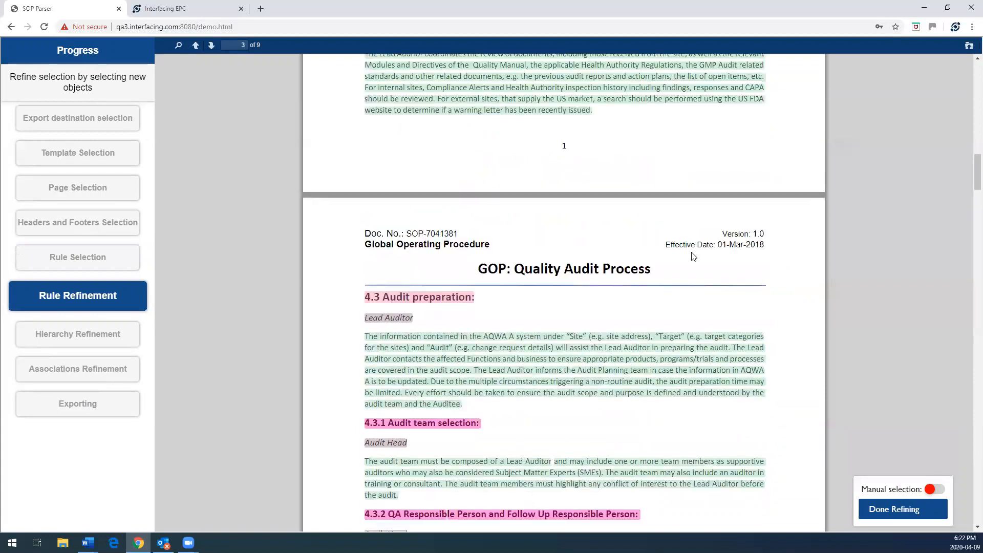
scroll(693, 255, up, 10)
scroll(691, 256, down, 5)
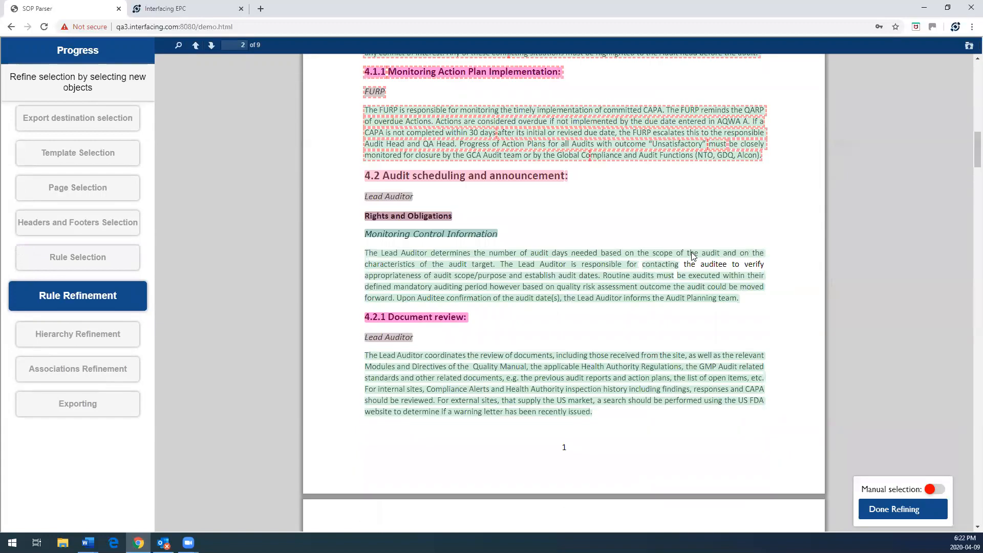
click(715, 266)
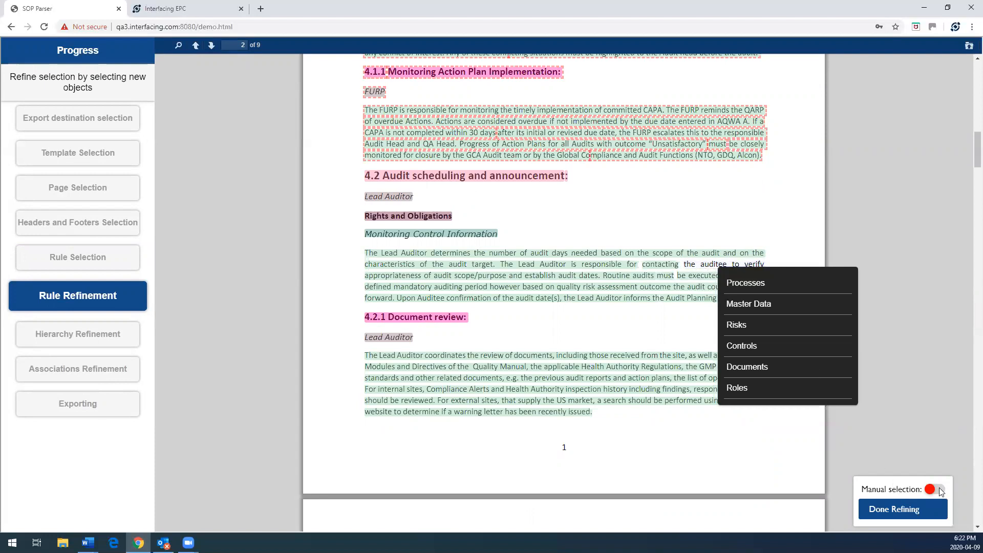
click(700, 316)
drag(765, 263, 686, 265)
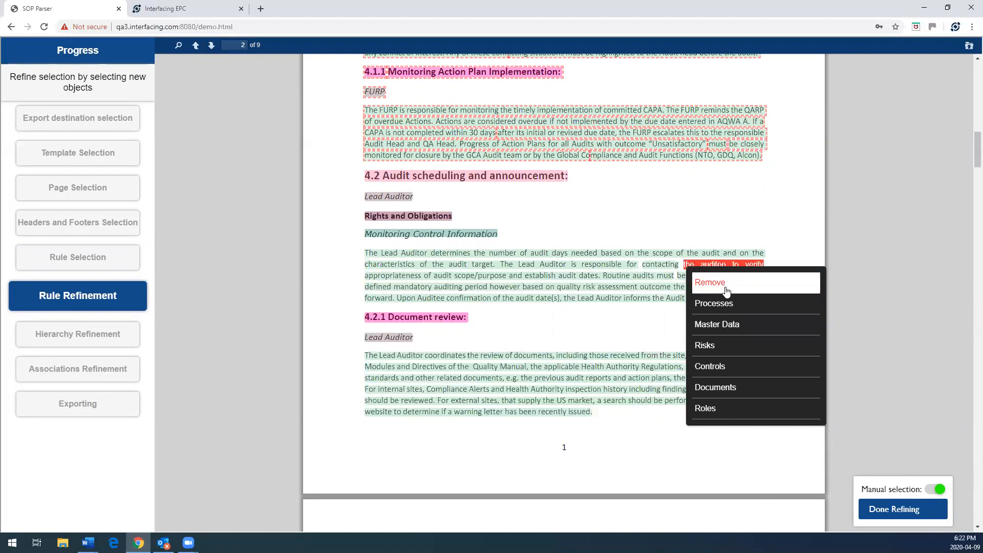
mouse_move(764, 310)
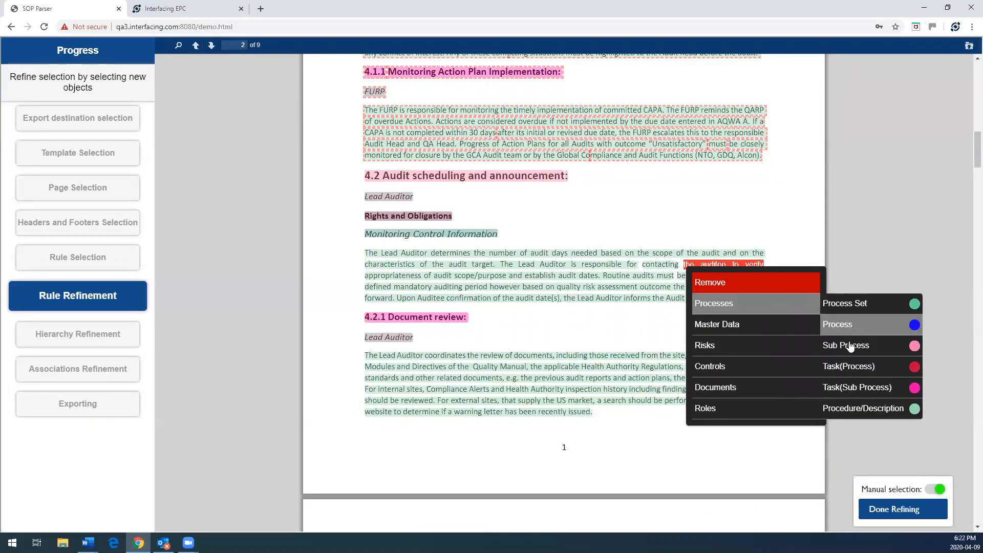
click(853, 406)
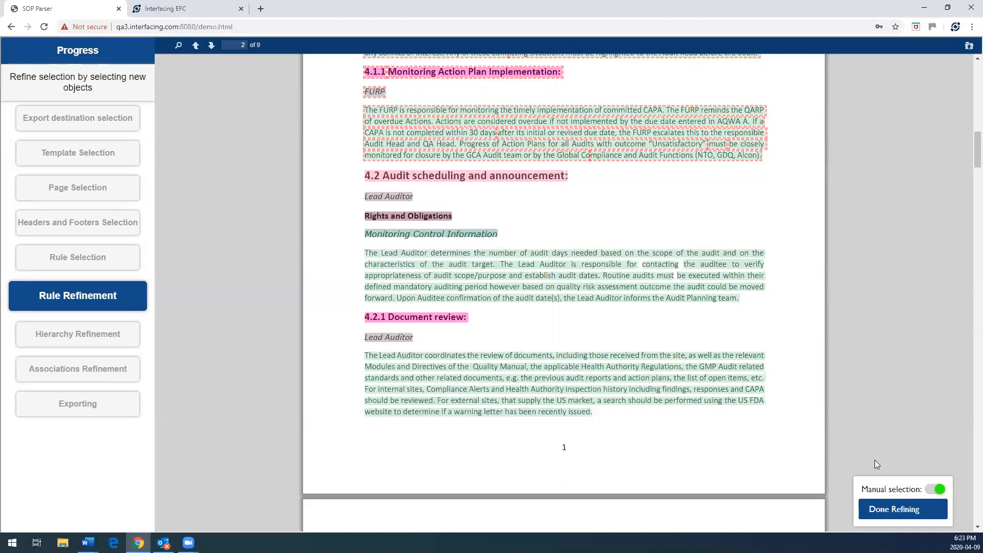
click(902, 511)
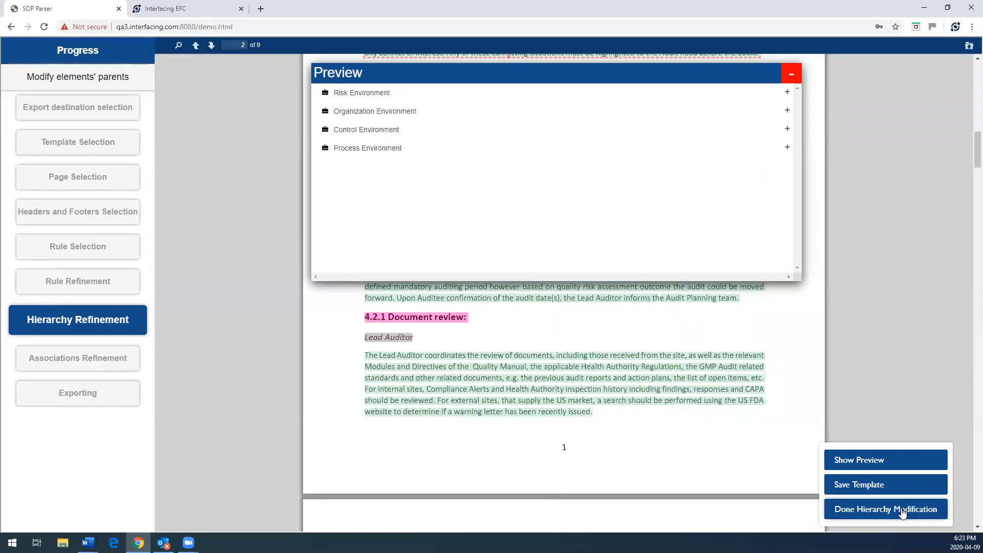
Expand the Process Environment in the preview through the imported process set to the sub processes of section 4.
drag(725, 154, 543, 154)
click(787, 148)
click(788, 167)
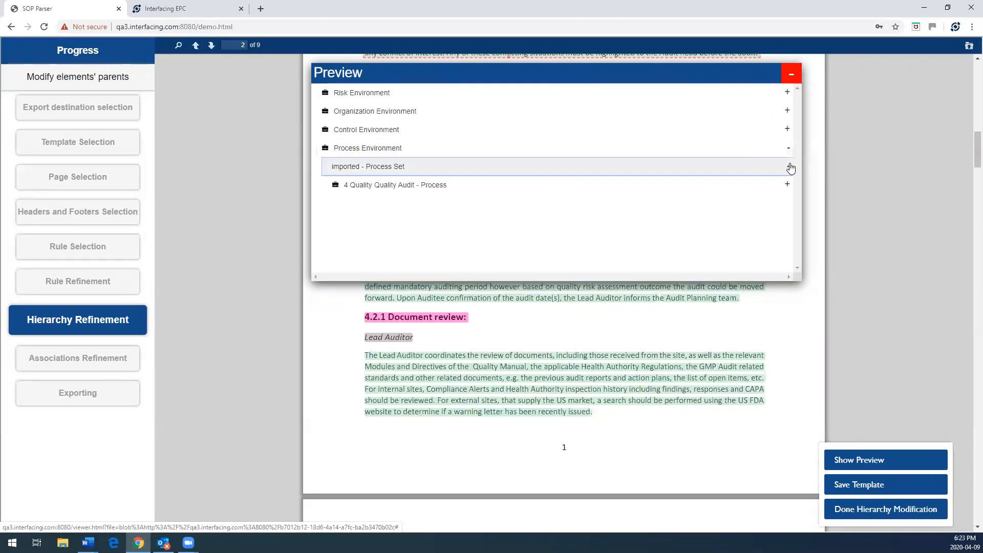
click(787, 185)
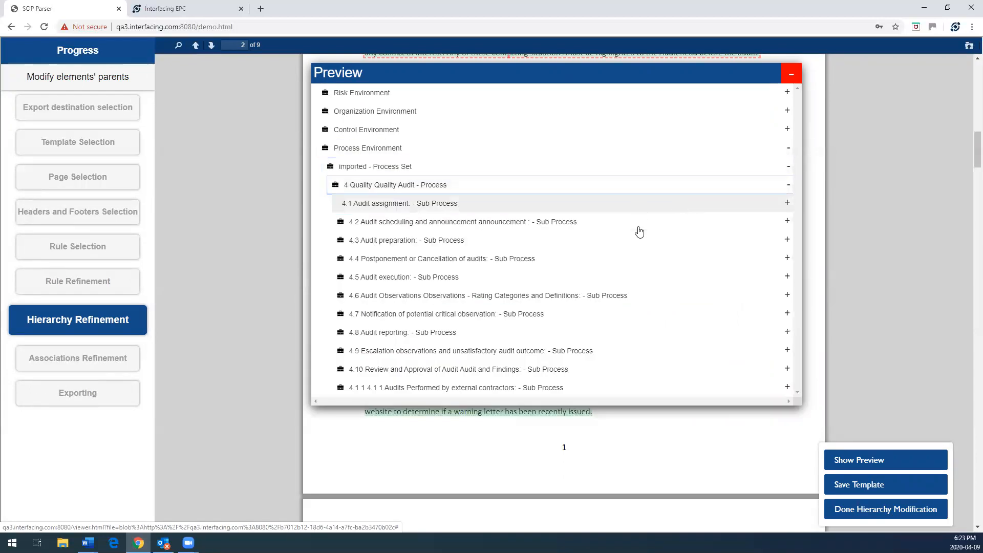
mouse_move(569, 213)
mouse_down()
mouse_move(567, 201)
mouse_move(584, 217)
mouse_up()
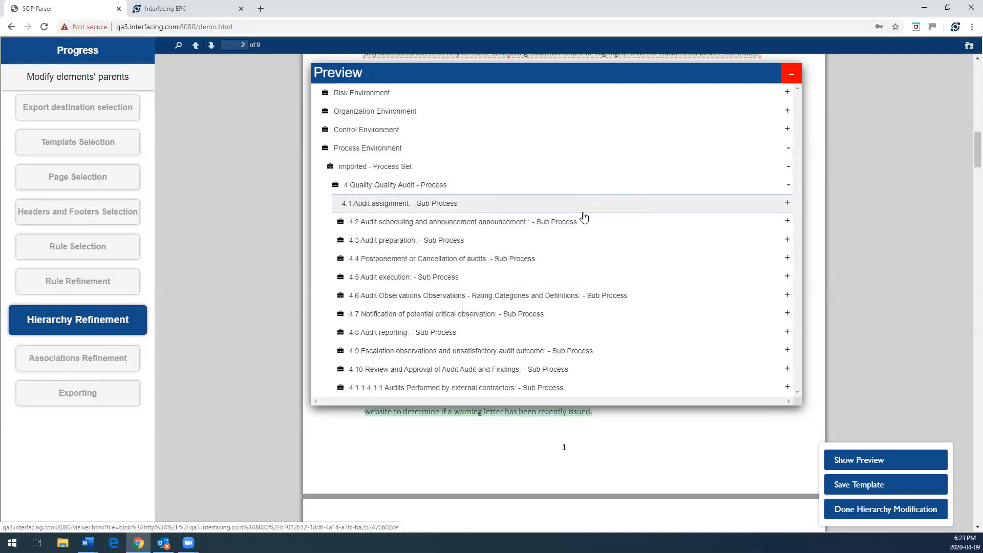
Complete the hierarchy and associations refinement stages without edits and export the parsed data.
click(883, 512)
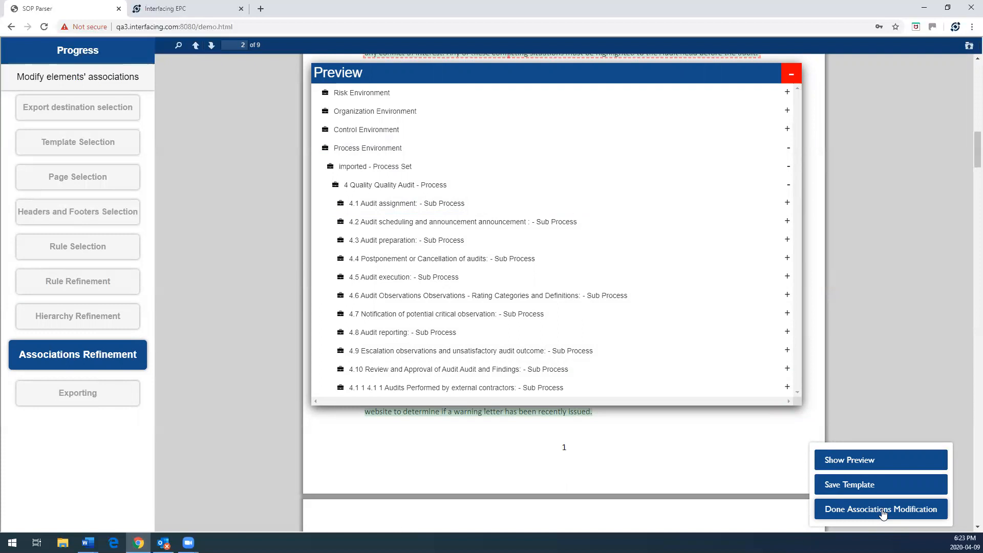
click(882, 512)
click(905, 509)
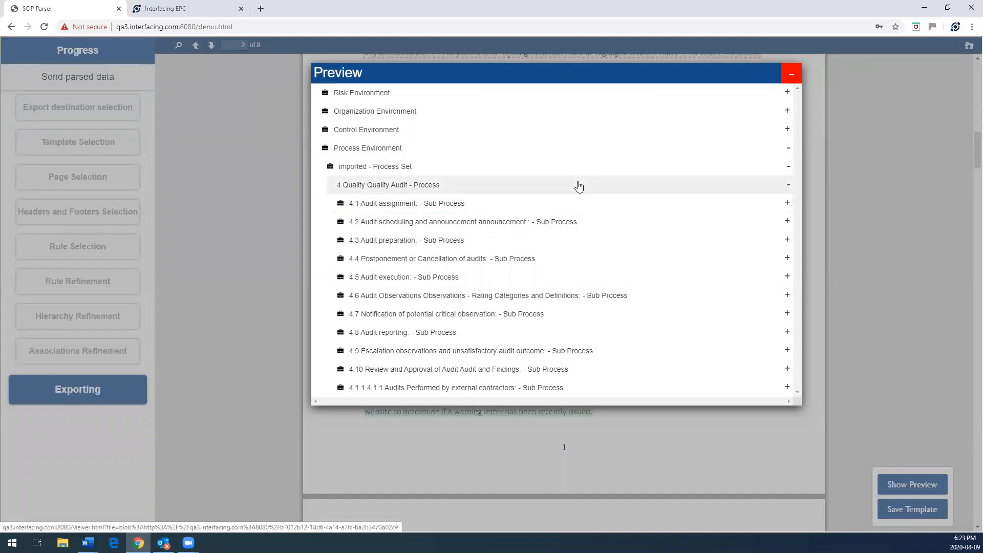
Expand the Control Environment in the preview down to the controls in the imported control folder.
drag(574, 222, 689, 186)
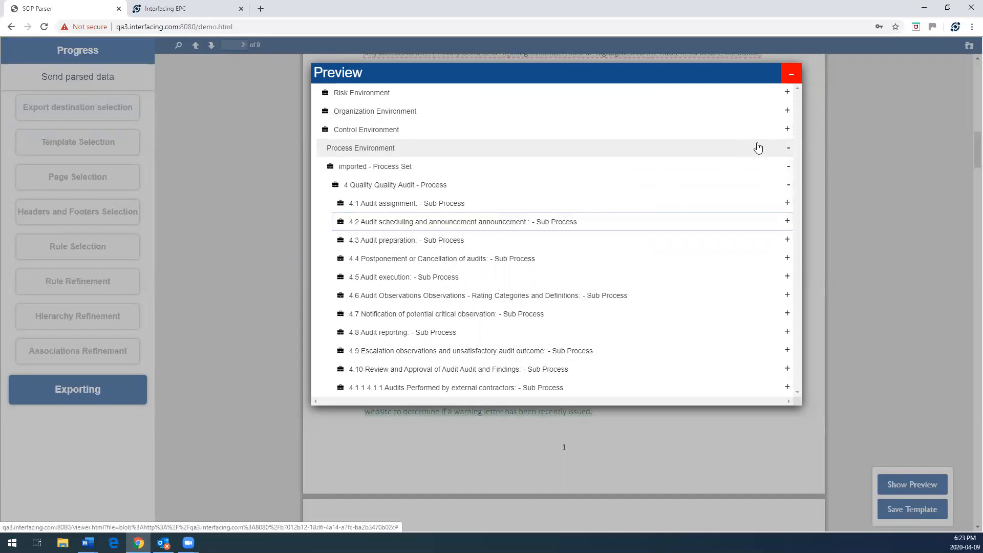
click(788, 134)
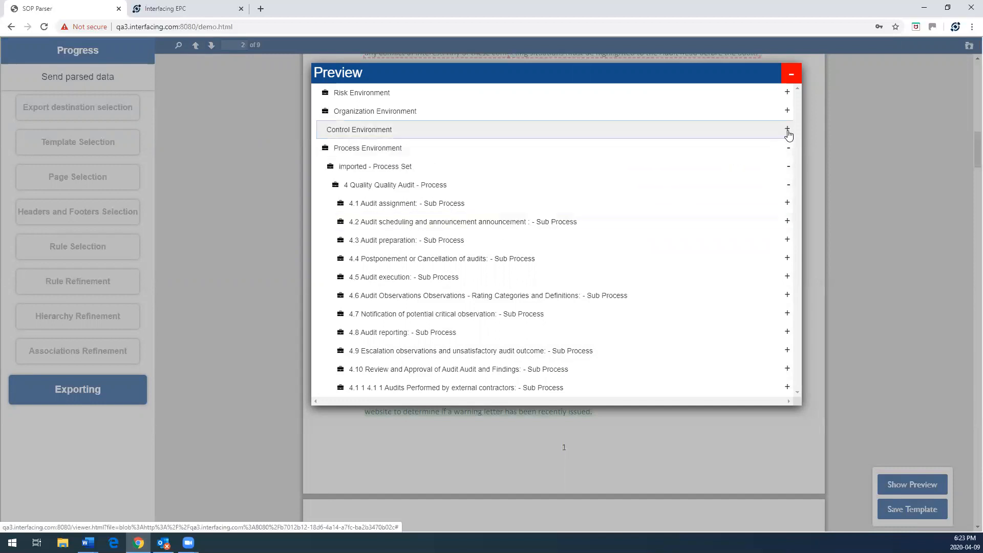
click(788, 134)
click(788, 149)
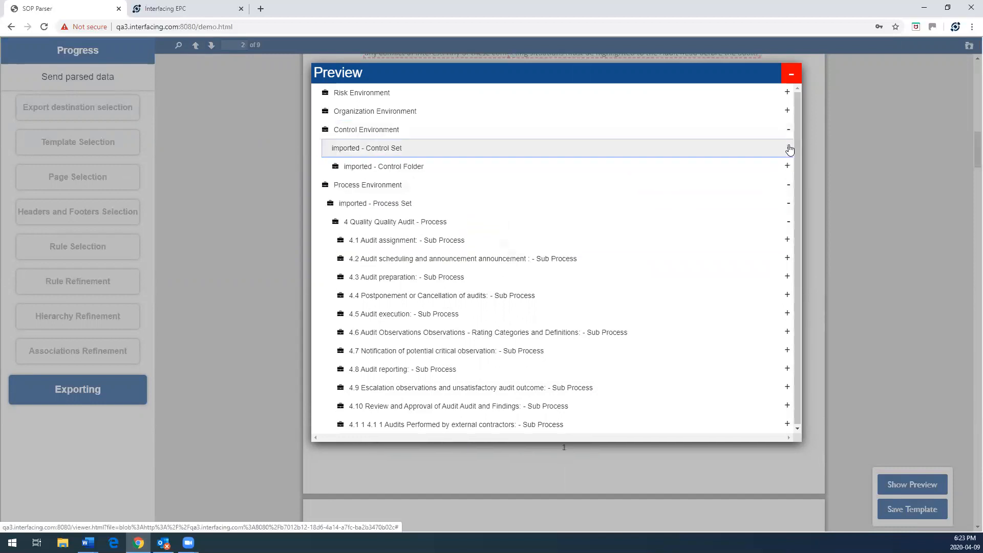
click(787, 168)
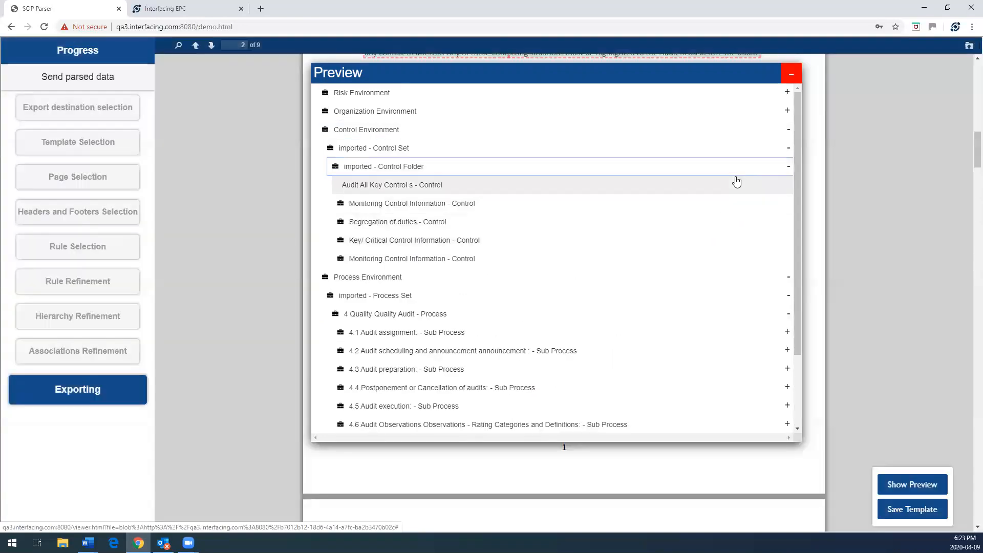
Expand the Organization Environment in the preview down to the imported organization unit and review its roles.
click(786, 111)
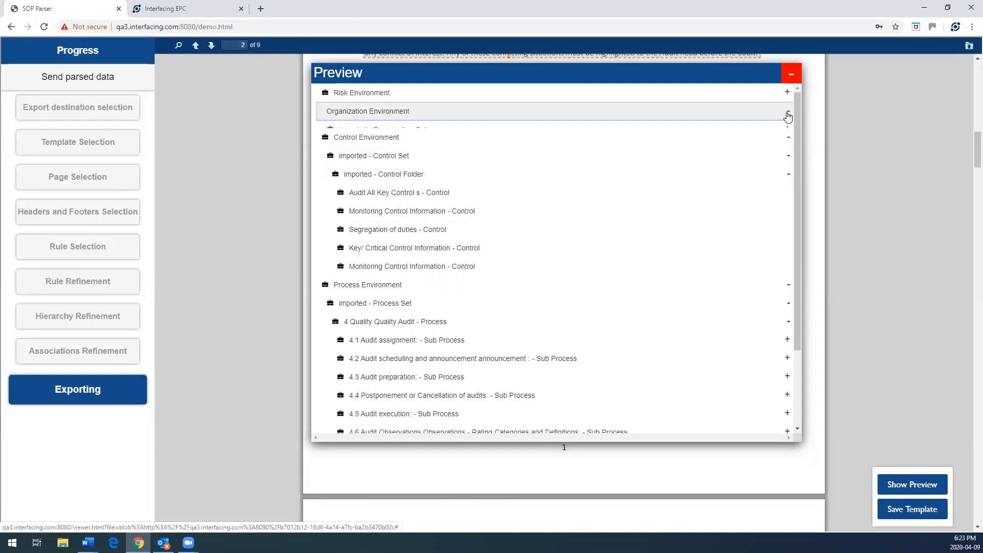
click(789, 134)
click(788, 149)
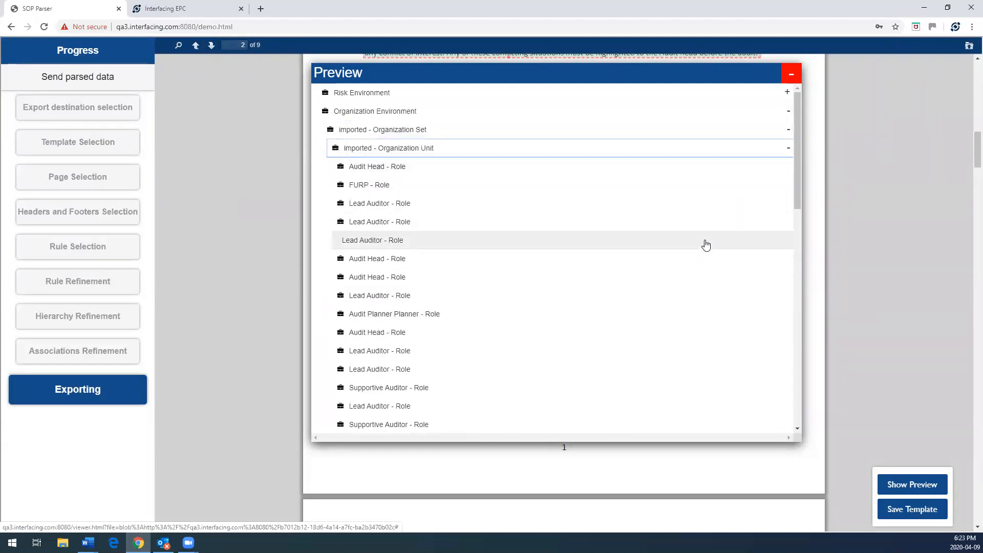
scroll(705, 245, down, 2)
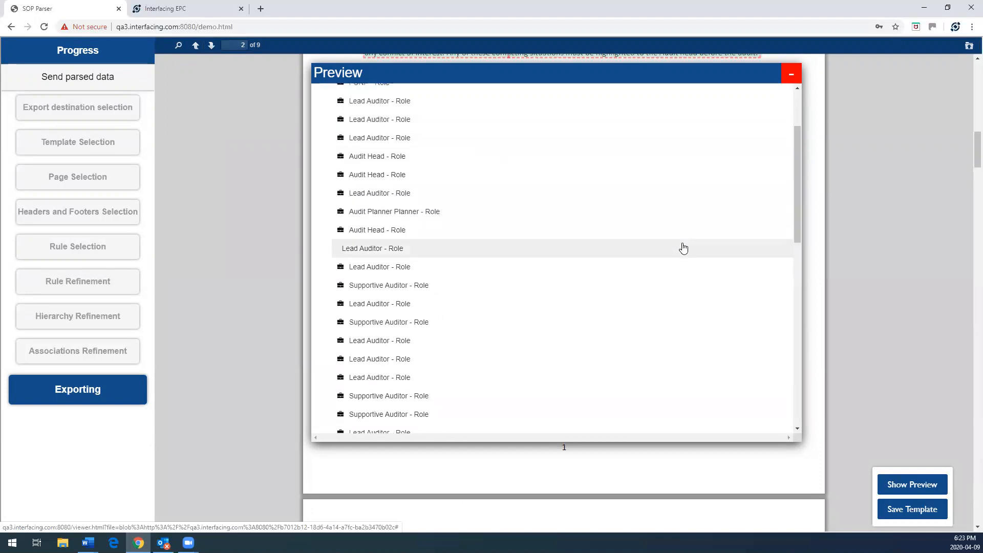
Switch to Interfacing EPC, reload the process list and expand the imported process set down to the "4 Quality Quality Audit" sub processes.
click(188, 9)
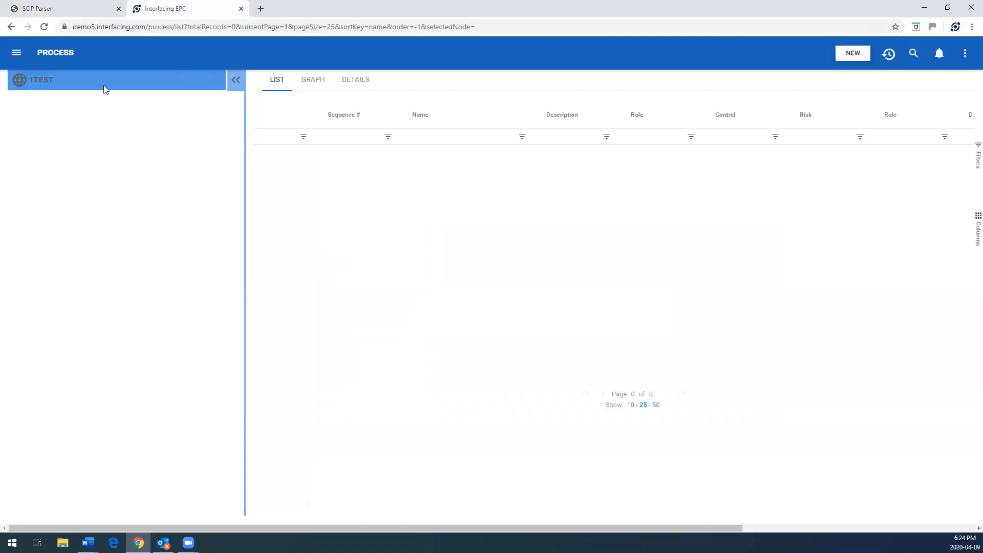
click(44, 28)
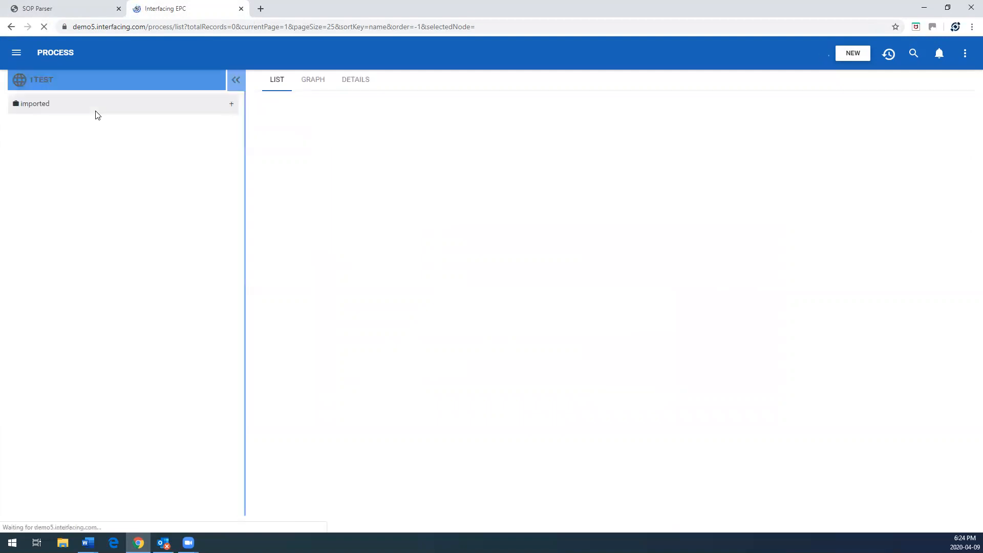
click(230, 104)
click(229, 124)
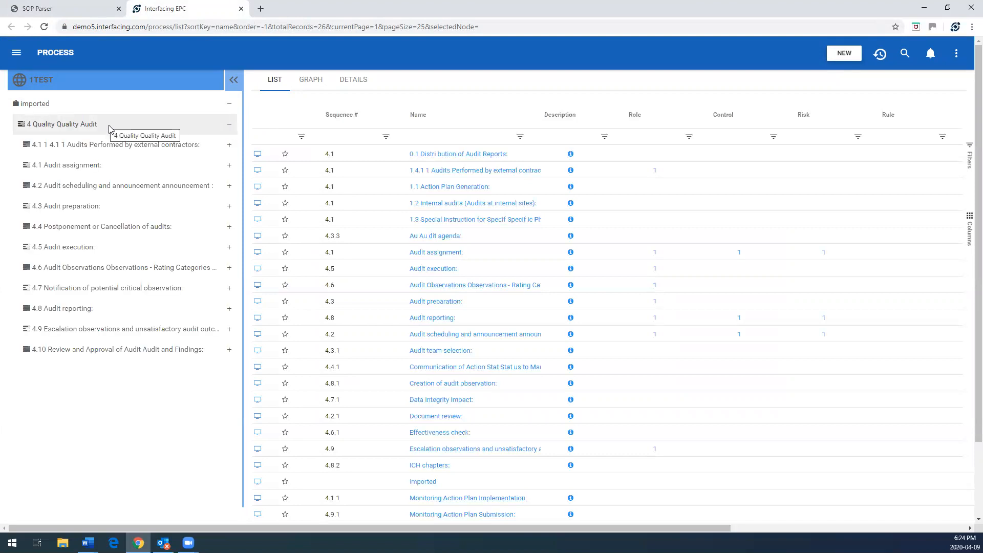
Expand the "Audits Performed by external contractors" sub process, view its description and close it.
click(229, 145)
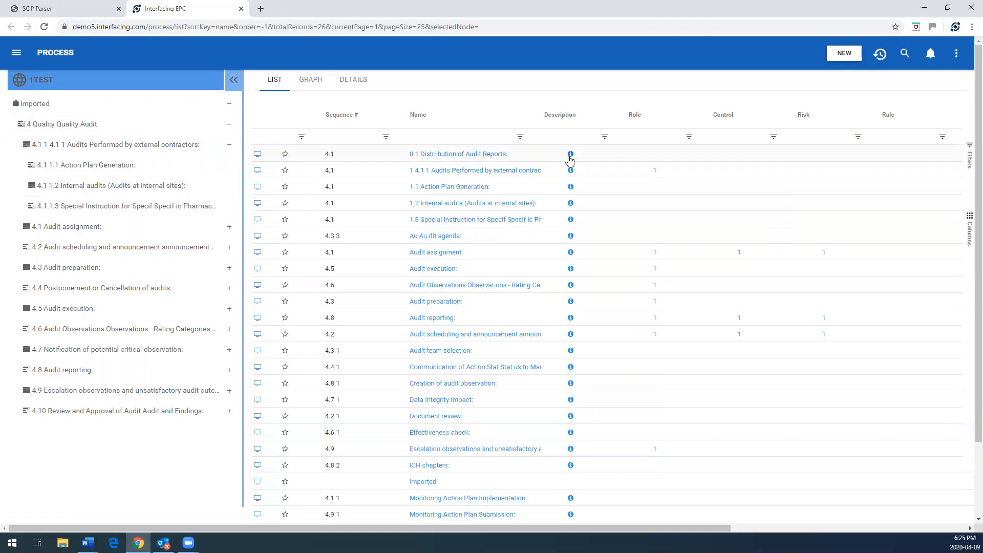
click(570, 171)
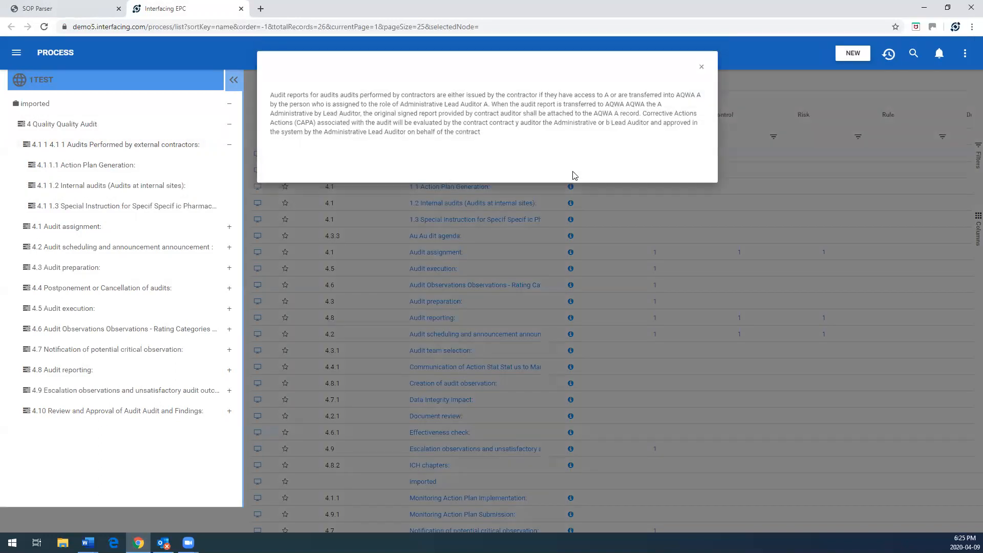
click(592, 200)
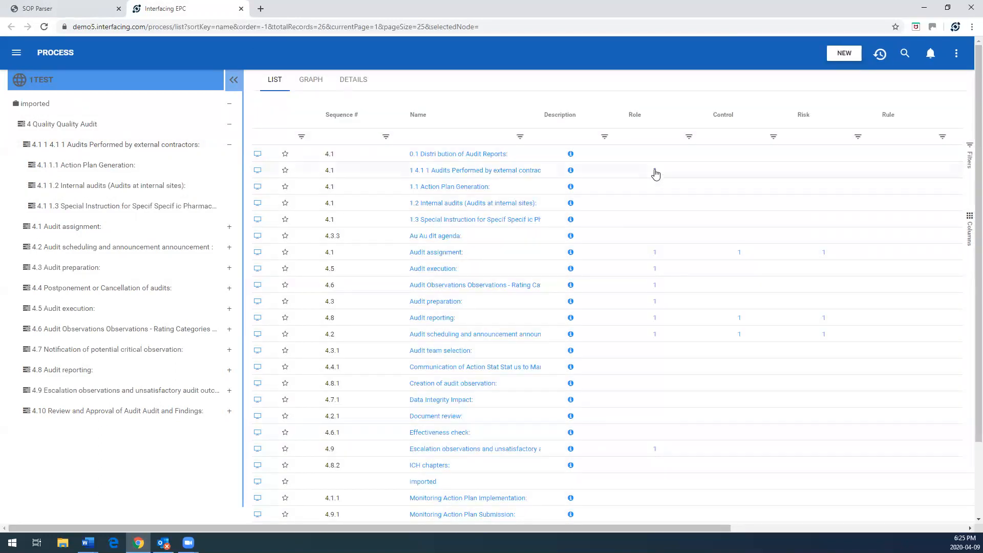
Preview the roles, controls and risks linked to the listed processes, then open the Audit Head role and expand its Impact section.
mouse_move(655, 176)
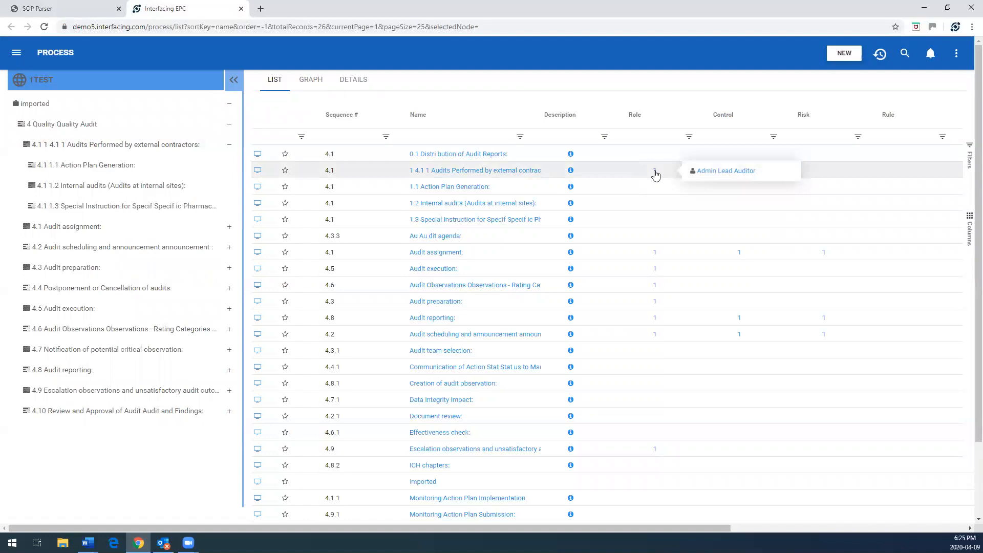
mouse_move(739, 257)
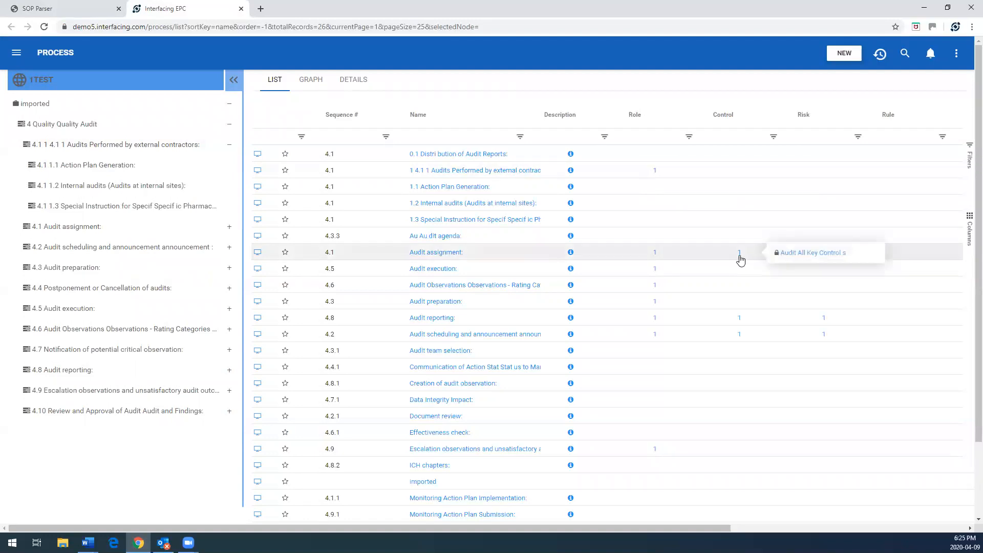
mouse_move(824, 323)
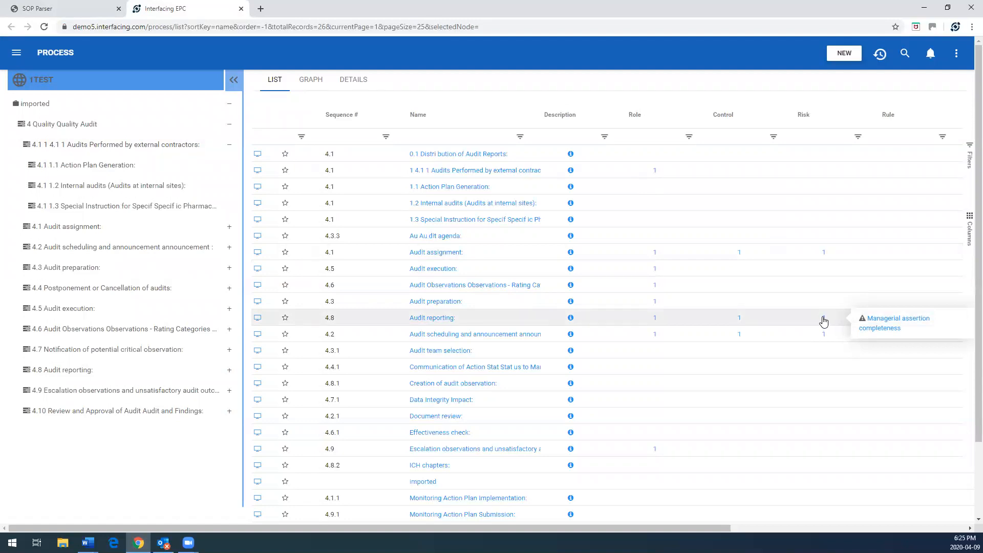
mouse_move(659, 258)
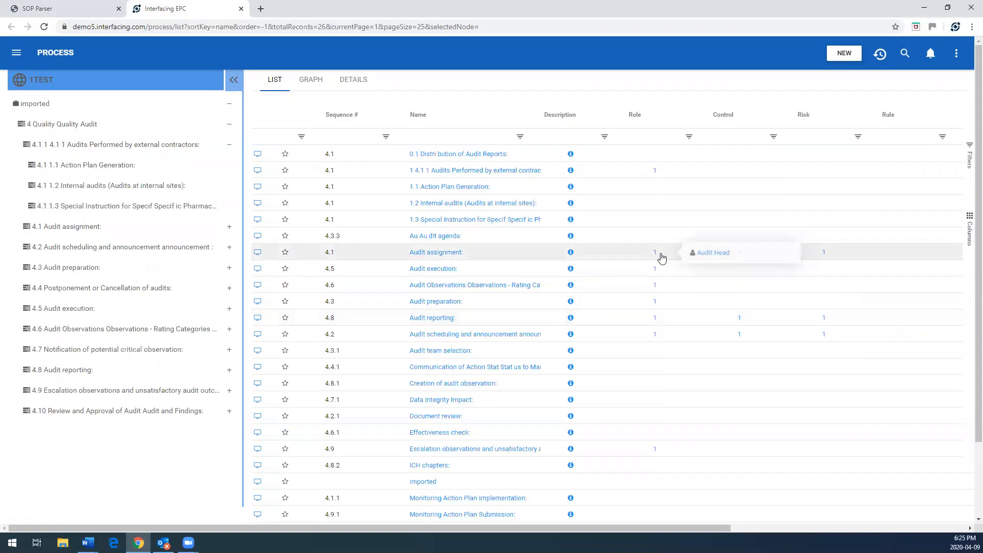
click(713, 253)
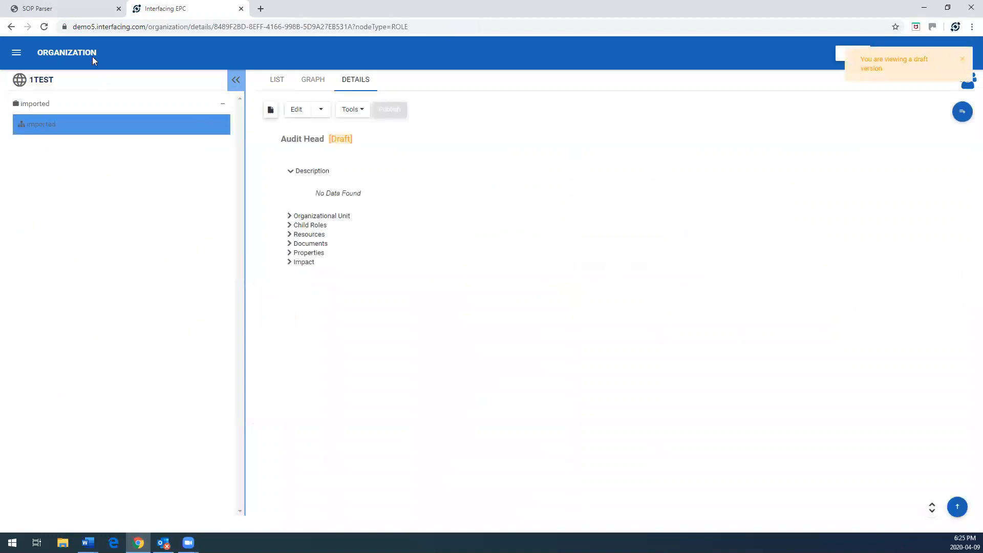
click(289, 263)
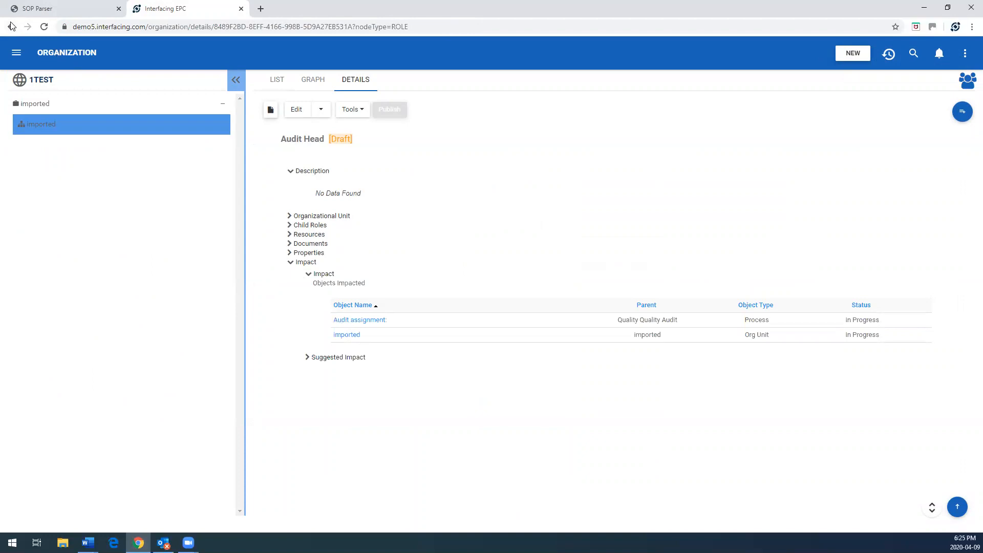
Open the impacted "Audit assignment" process from the Audit Head role and expand its Responsibilities down to the assigned roles.
right_click(11, 27)
click(362, 319)
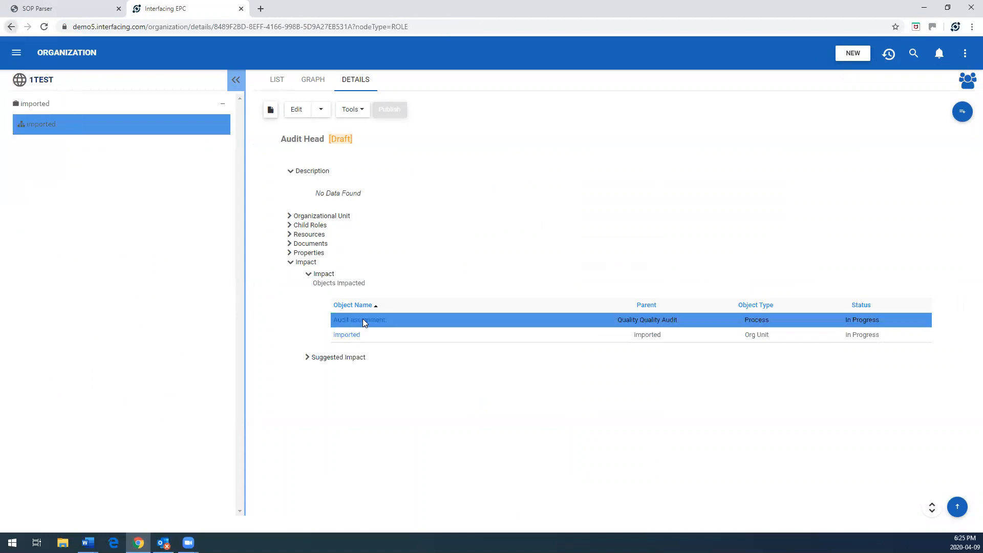
click(362, 318)
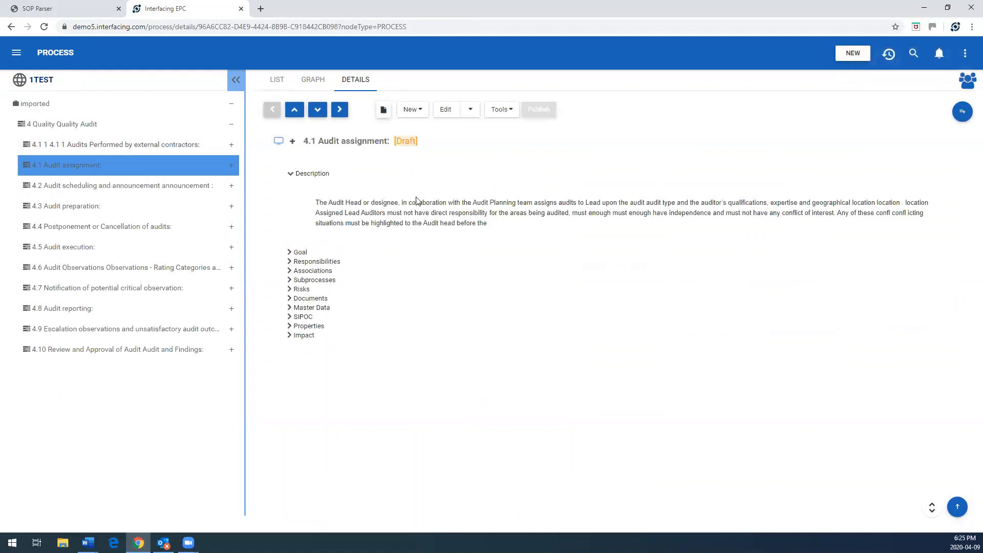
click(293, 261)
click(307, 273)
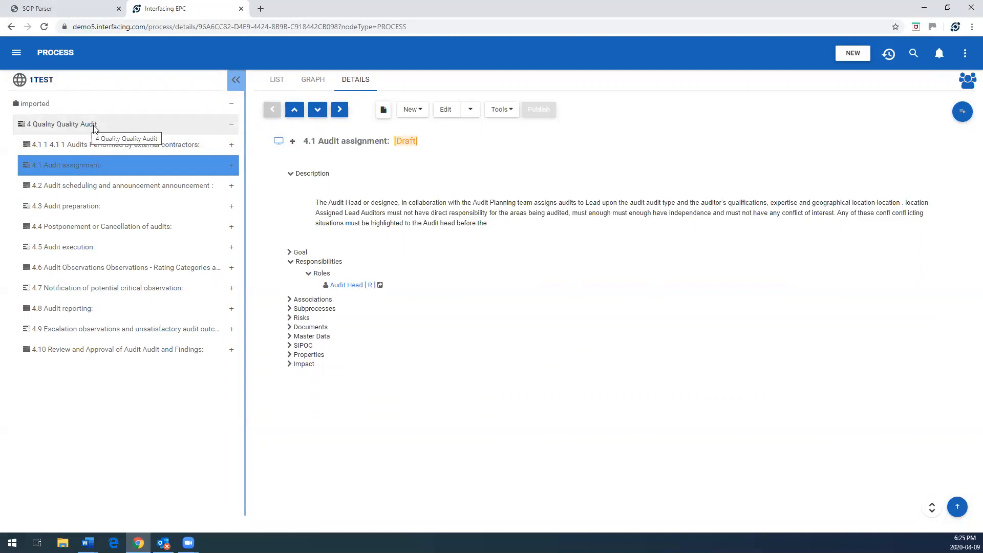
View the graph of "4 Quality Quality Audit", read the description of its Audit assignment activity and close it.
click(159, 123)
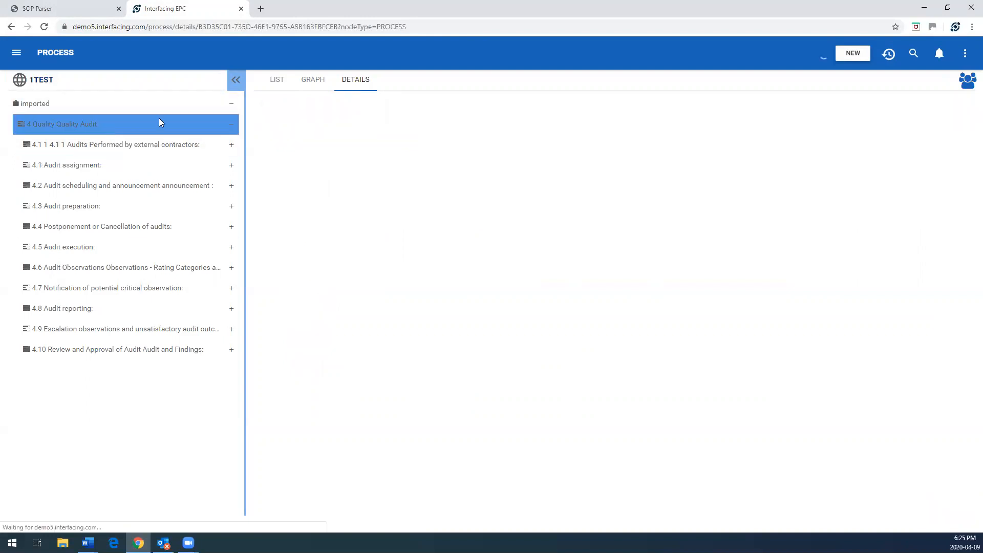
click(317, 82)
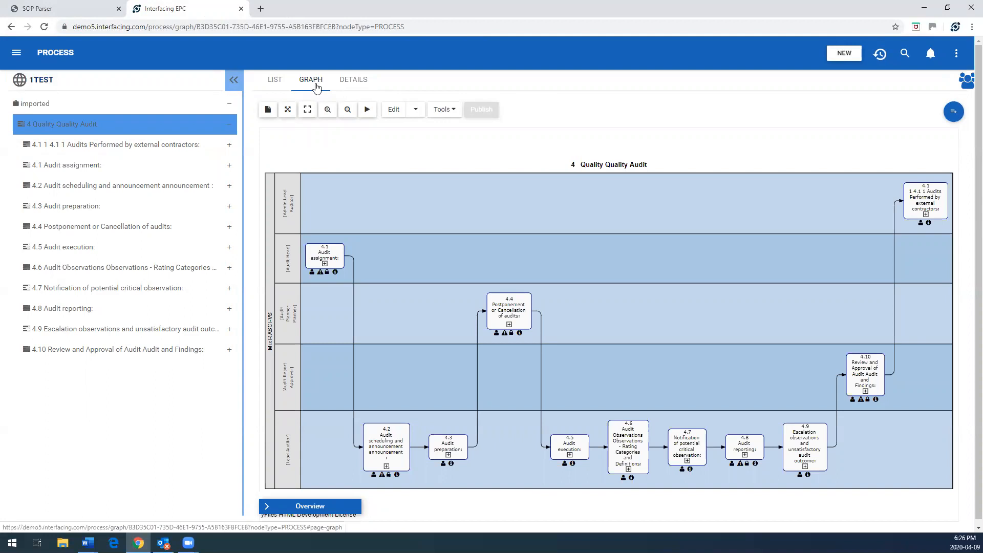
click(335, 272)
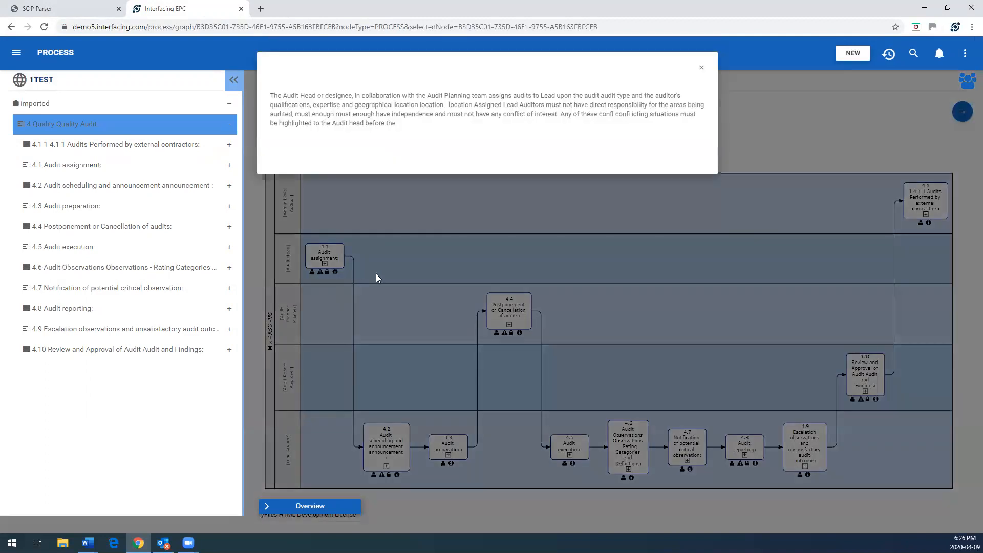
click(330, 272)
Show the control, risk and role attached to Audit assignment in the graph, then hide the role label.
click(327, 272)
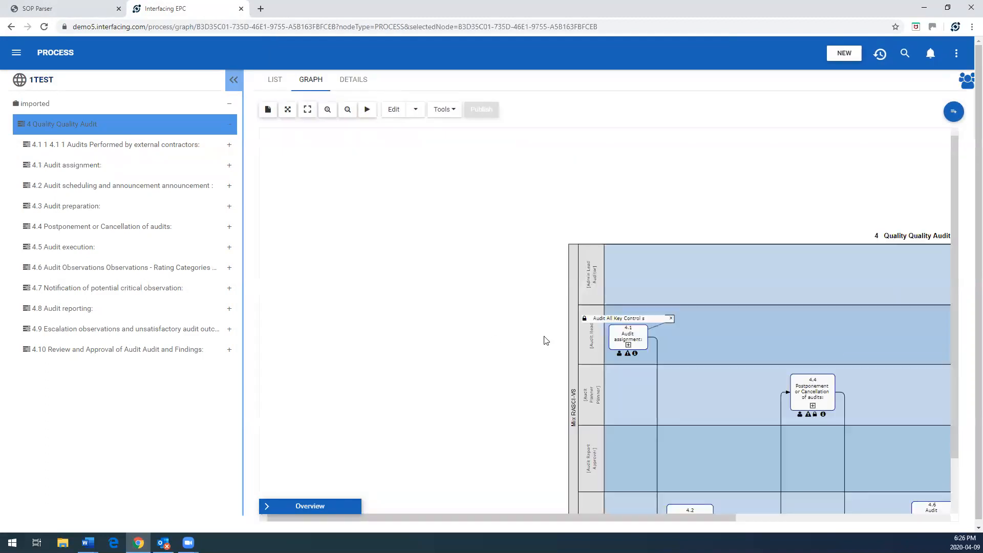
click(627, 353)
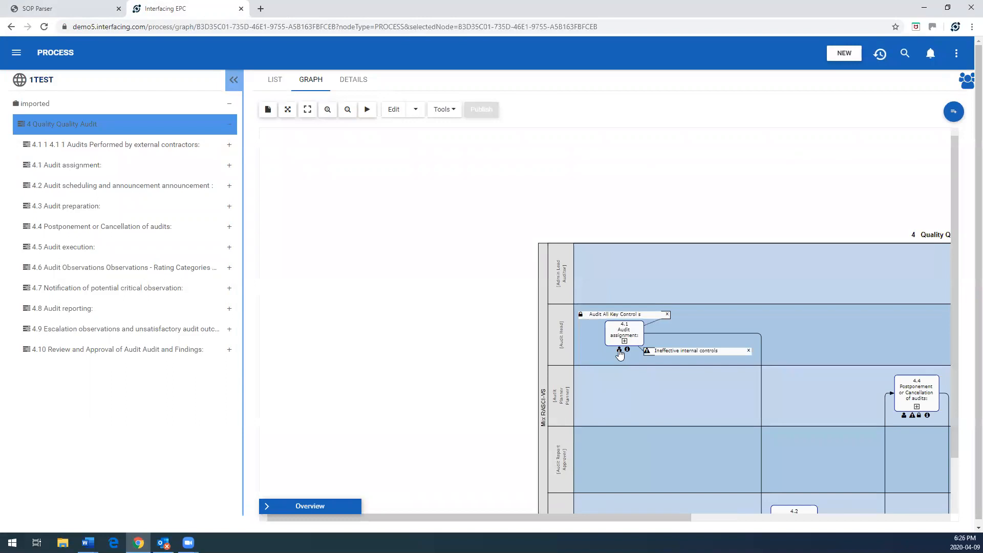
click(618, 350)
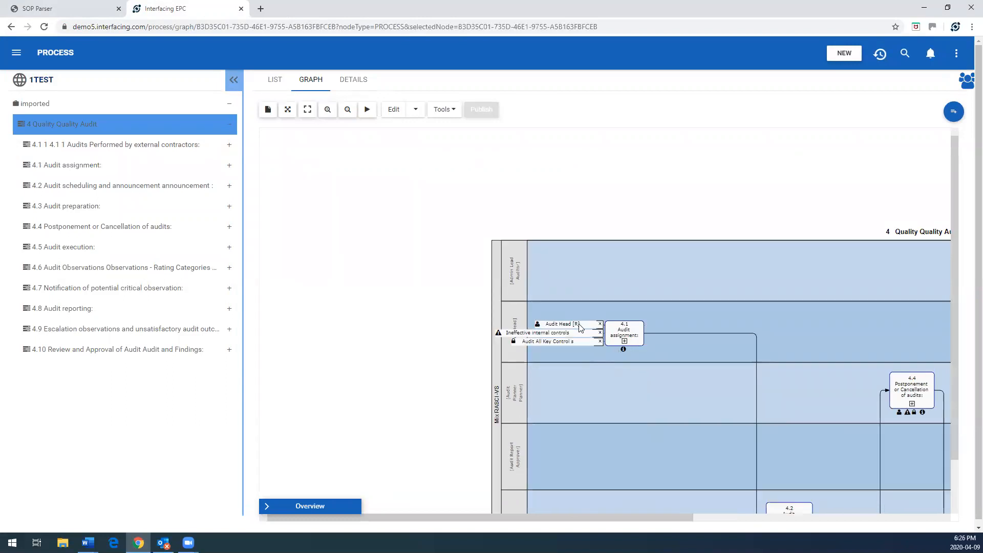
click(599, 323)
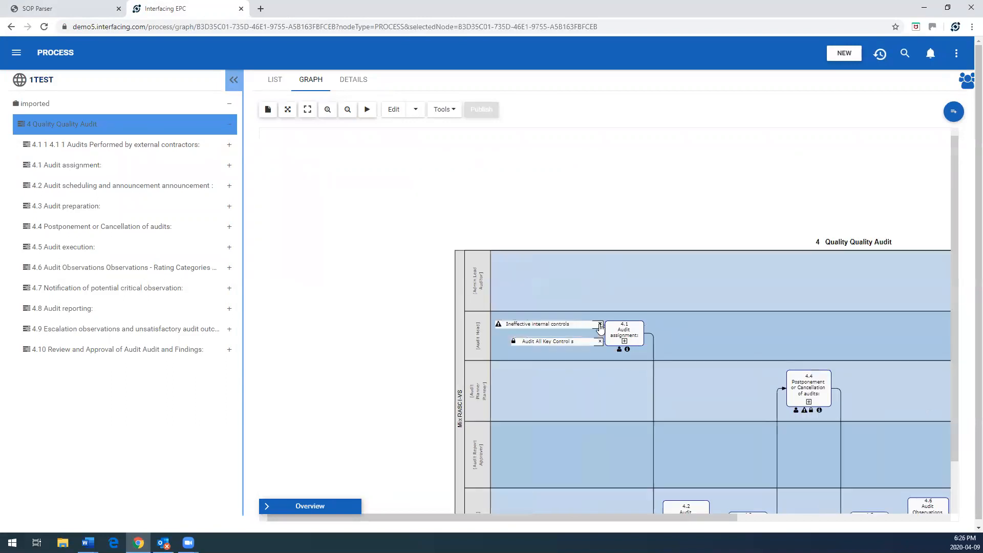
Expand Audit preparation within the graph, view the description of its Audit team selection sub process, and inspect the remaining flow.
scroll(476, 343, up, 3)
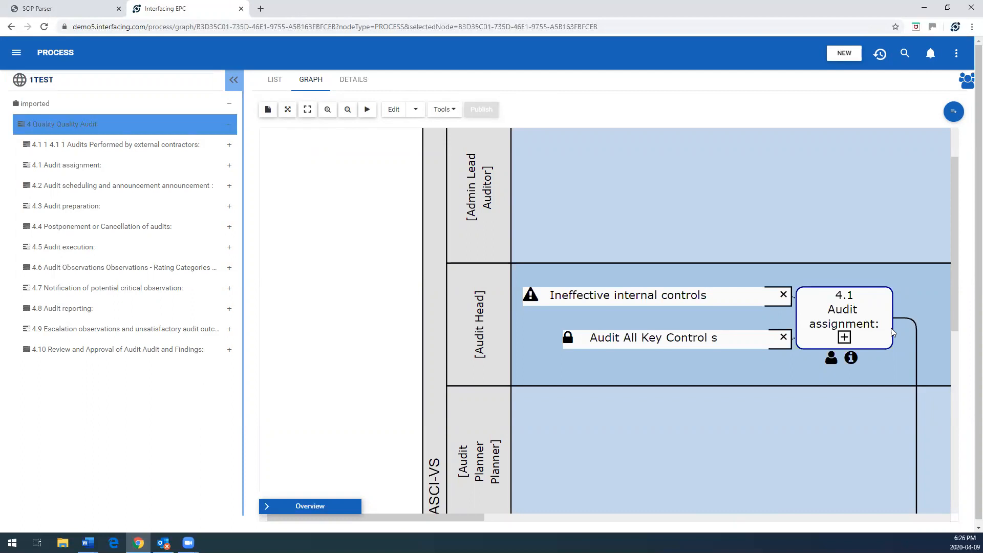
scroll(901, 331, down, 5)
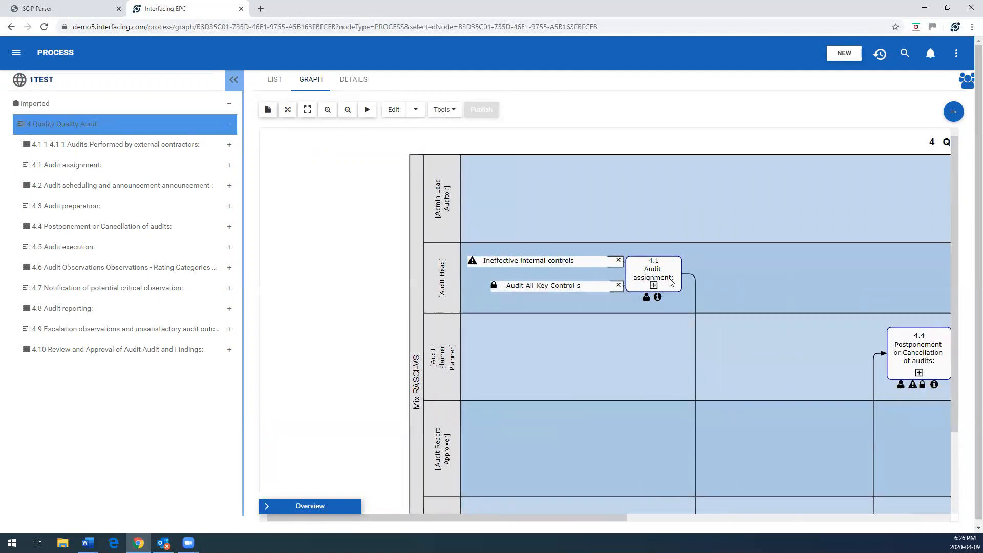
drag(738, 284, 511, 267)
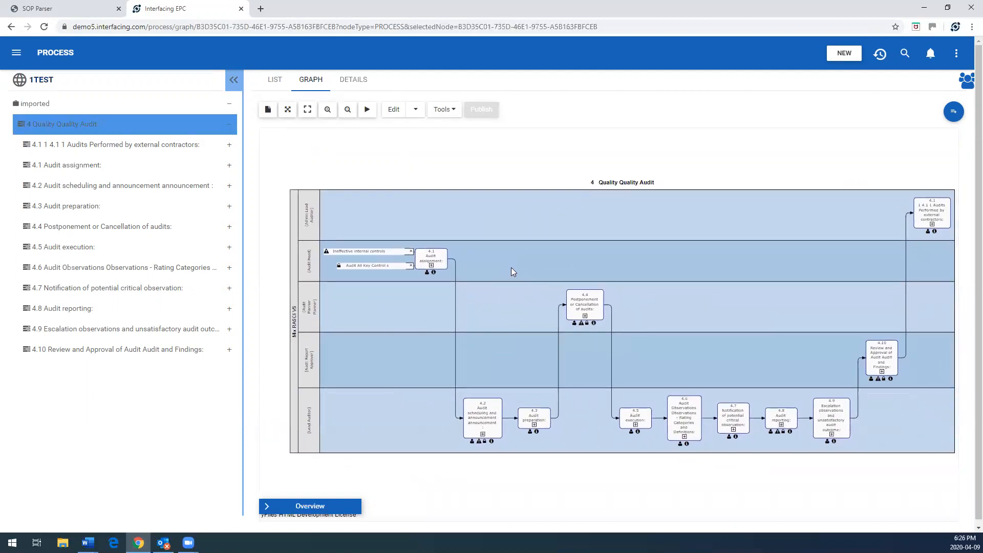
click(533, 425)
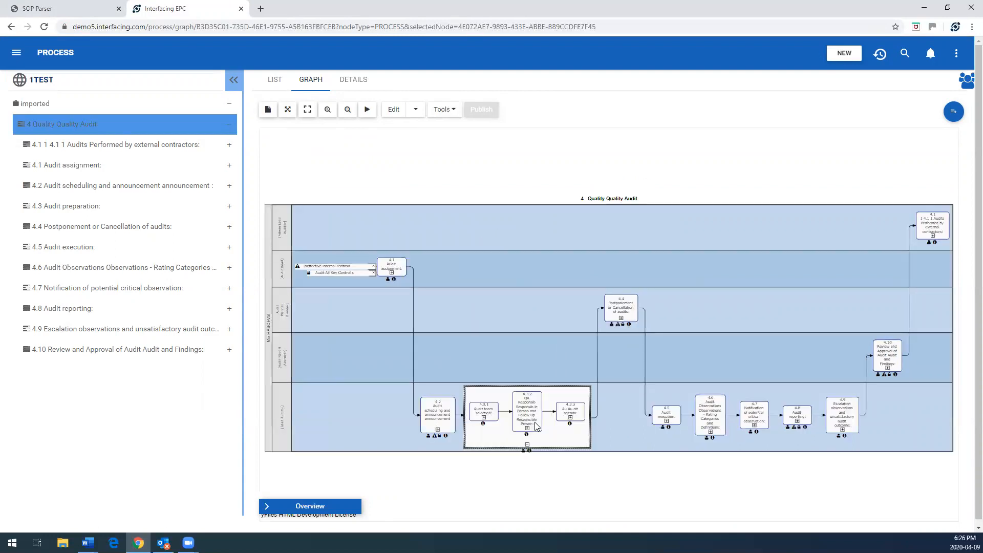
scroll(536, 426, up, 1)
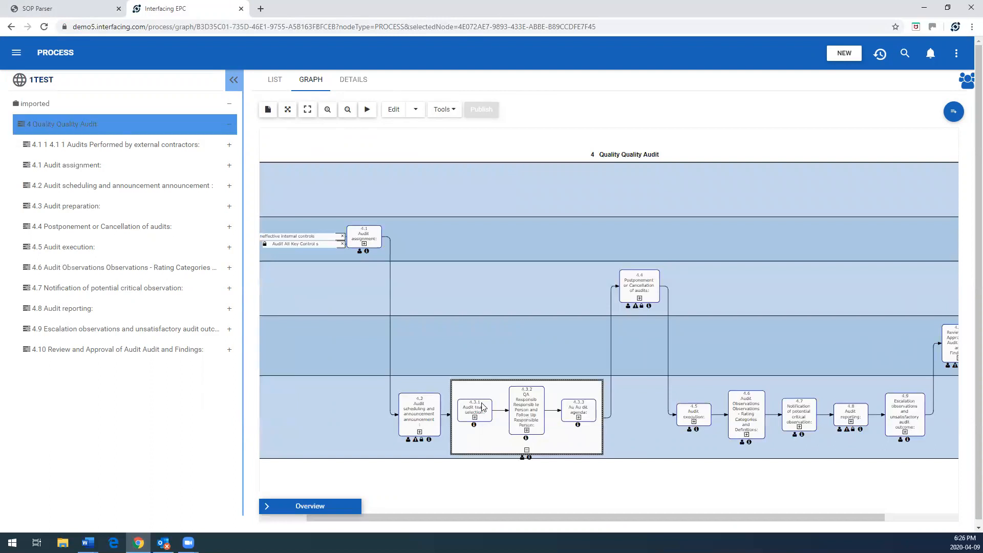
click(473, 425)
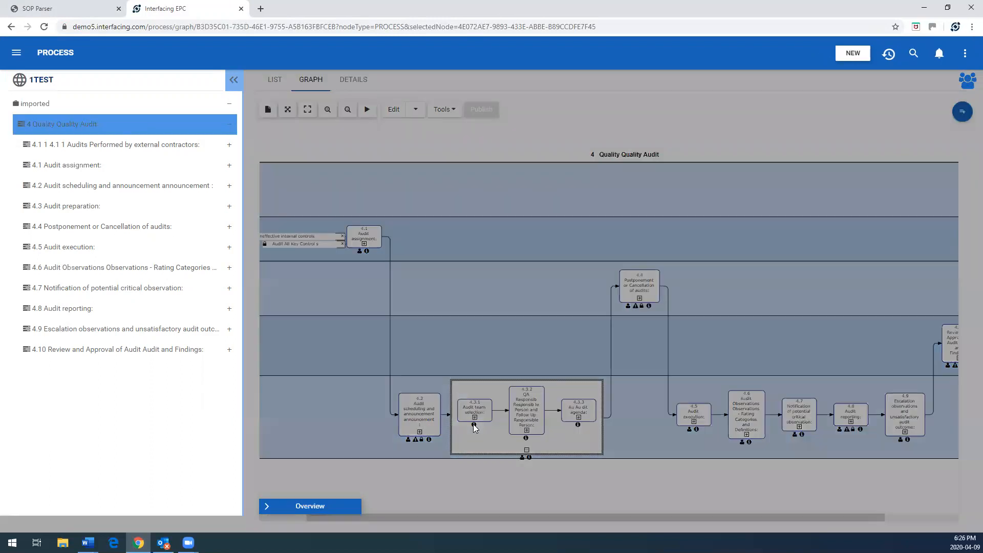
click(508, 313)
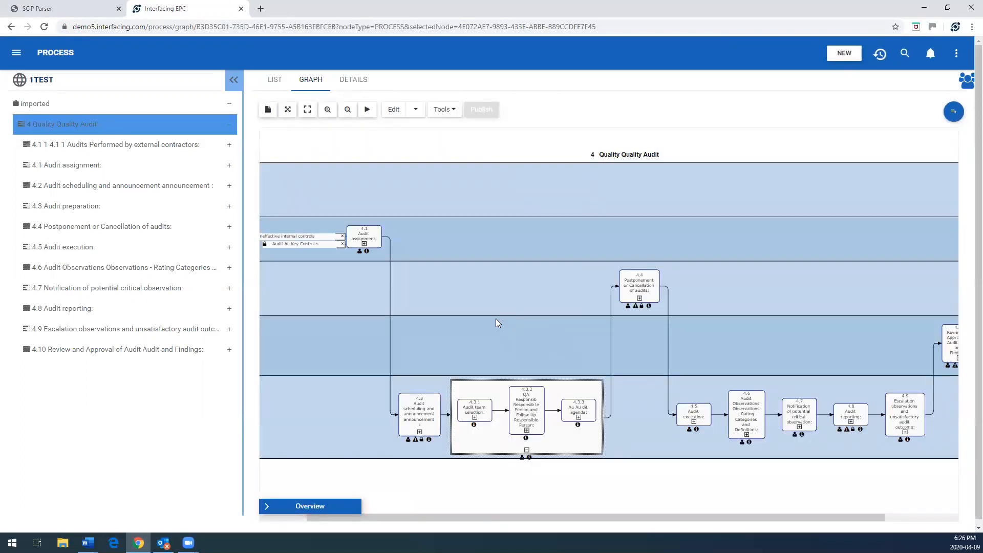
click(510, 287)
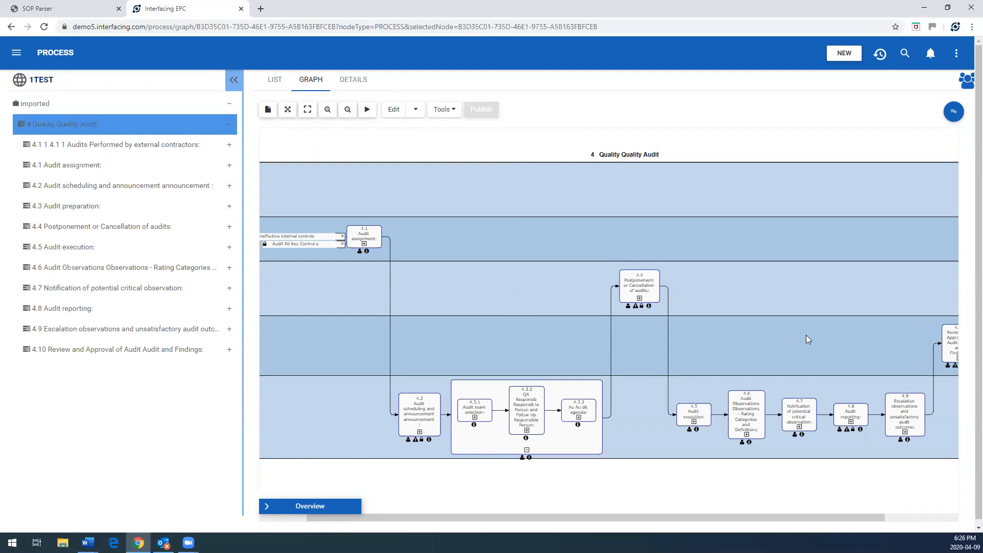
drag(832, 336, 769, 342)
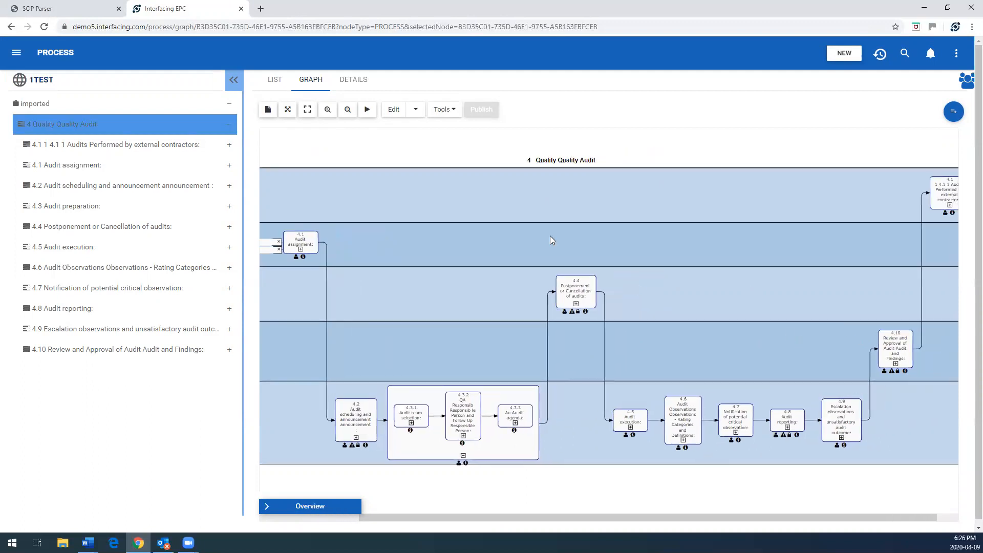
View the details of "4 Quality Quality Audit", expand them to include its sub processes and check the parent's Responsibilities section.
click(350, 83)
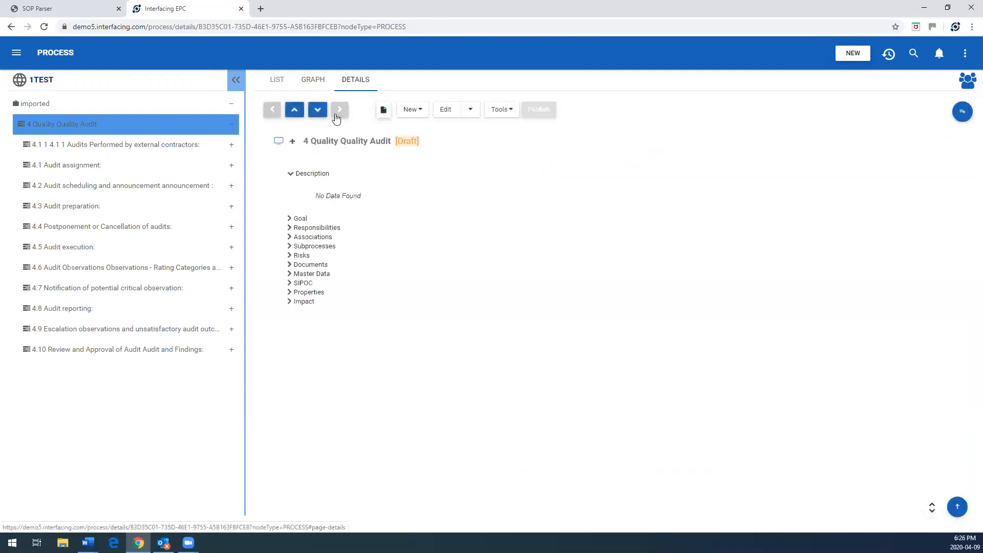
click(292, 143)
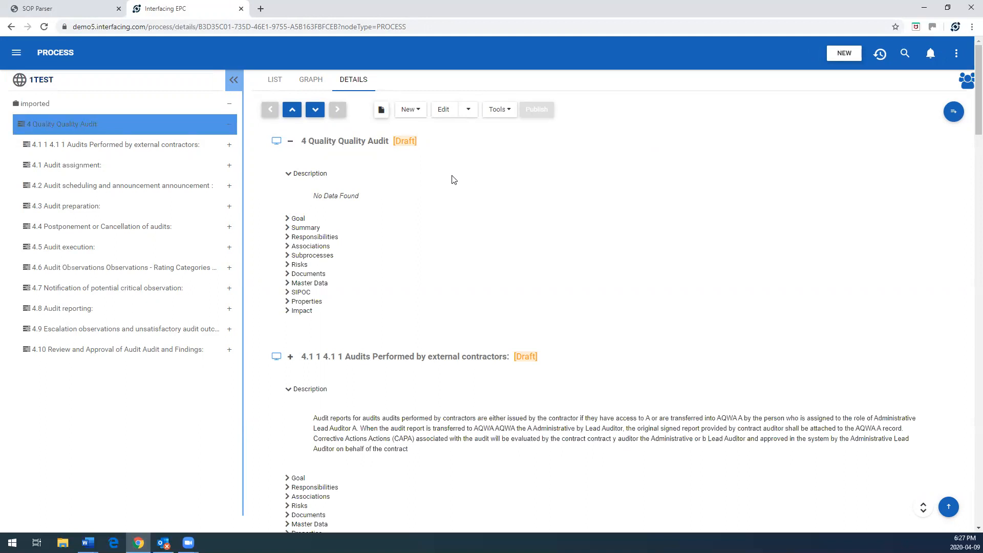
click(287, 237)
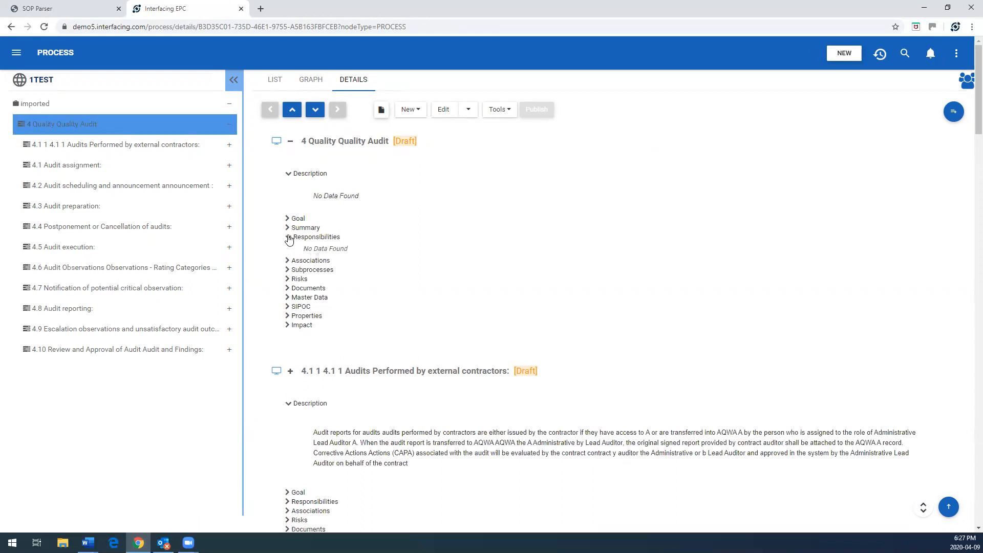
click(289, 237)
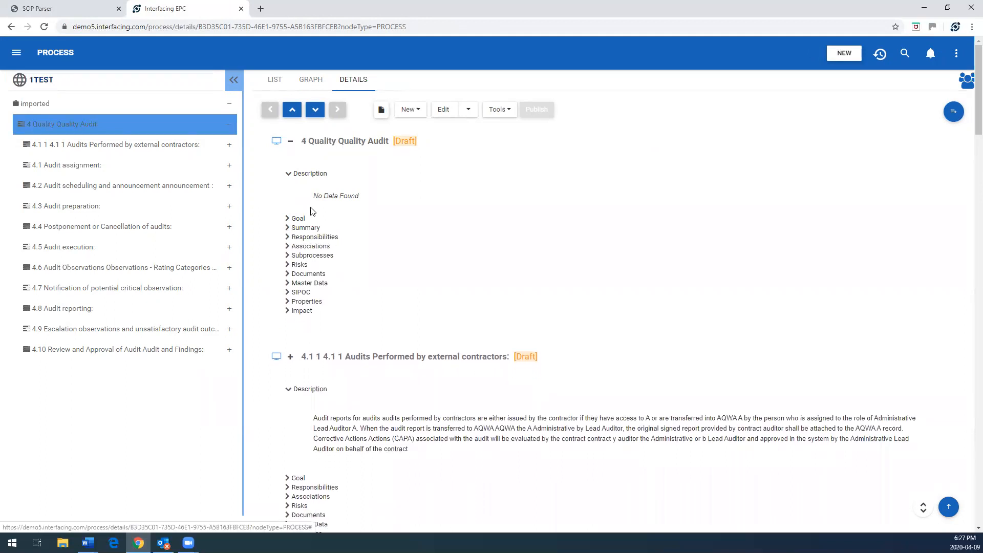
Expand the Responsibilities matrix in the process Summary, review the role assignments per sub process and collapse the matrix.
click(289, 228)
click(307, 240)
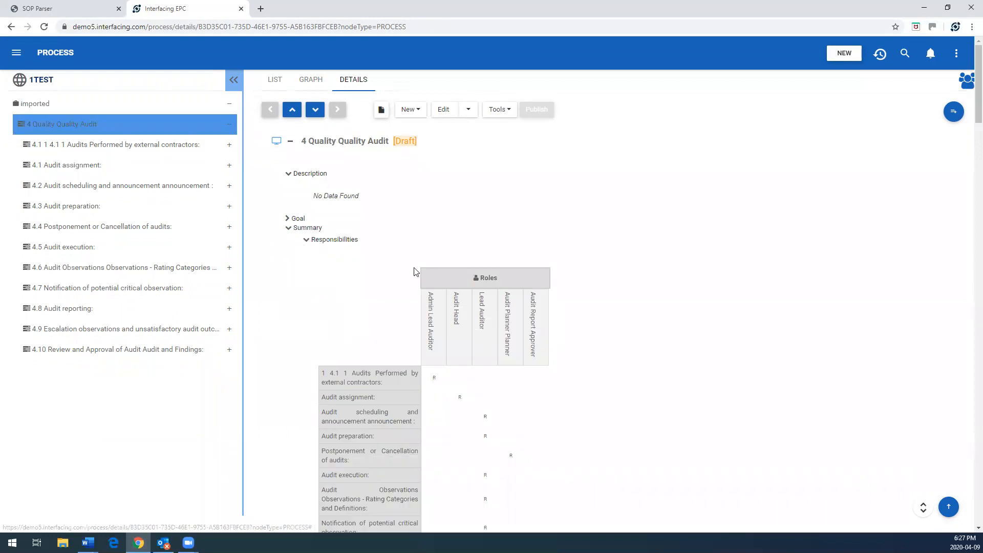
scroll(412, 268, down, 2)
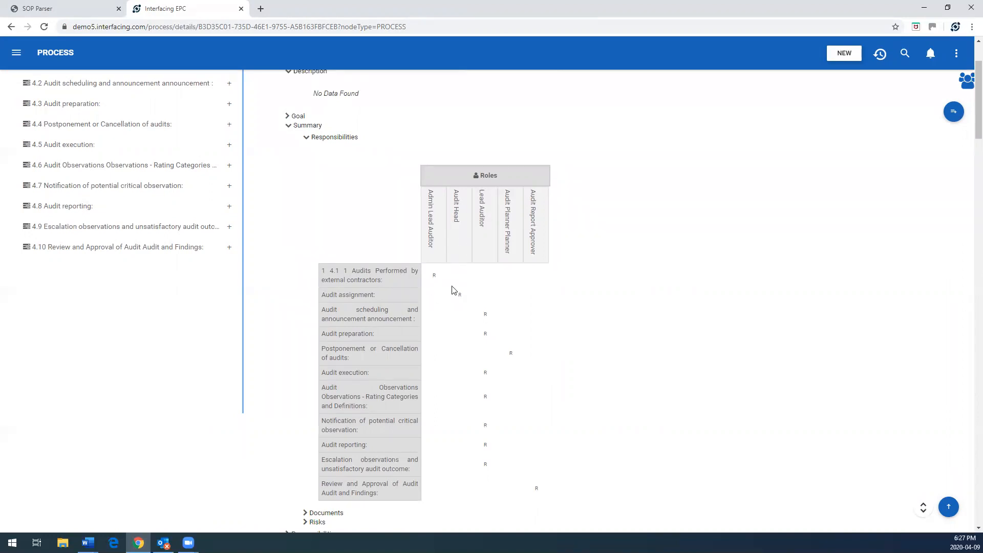
click(307, 139)
Review the sub process descriptions in the expanded details, then return to the process list.
scroll(369, 166, down, 6)
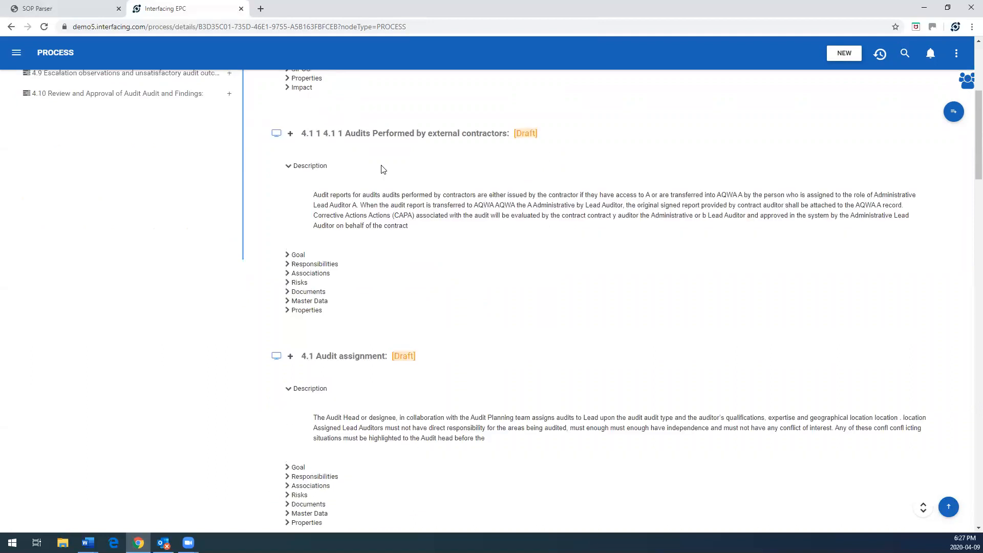
scroll(379, 164, down, 8)
scroll(379, 164, up, 13)
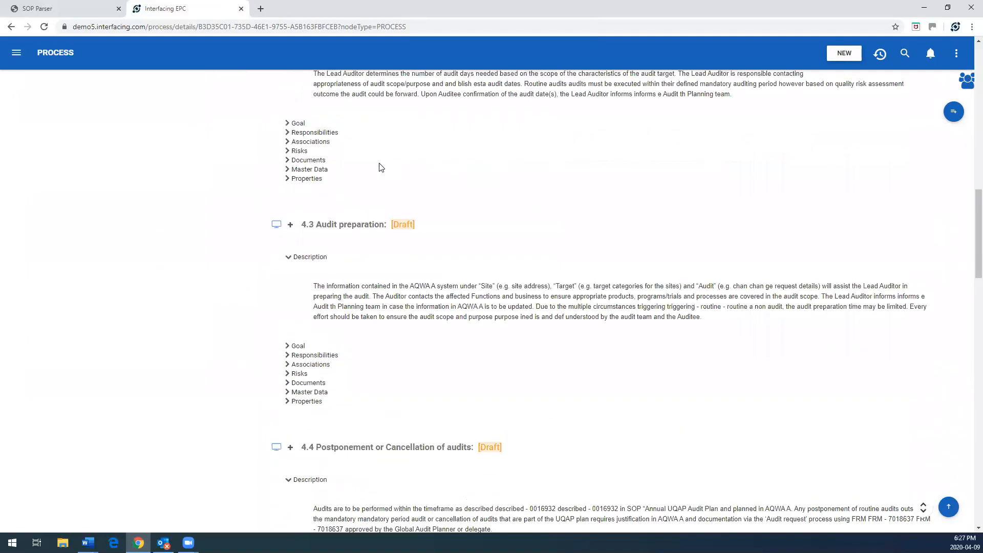
scroll(381, 168, up, 3)
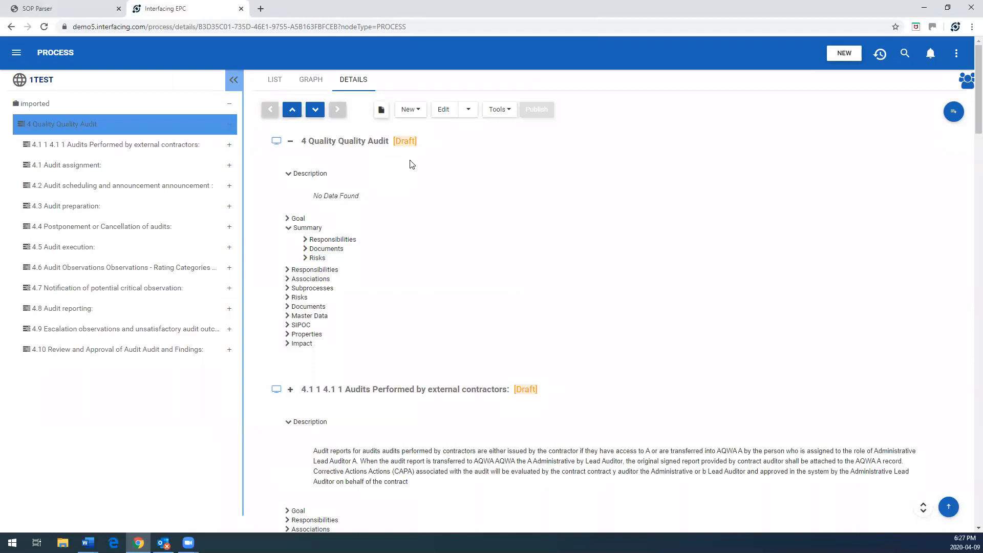
scroll(450, 259, down, 7)
scroll(450, 259, up, 7)
click(273, 79)
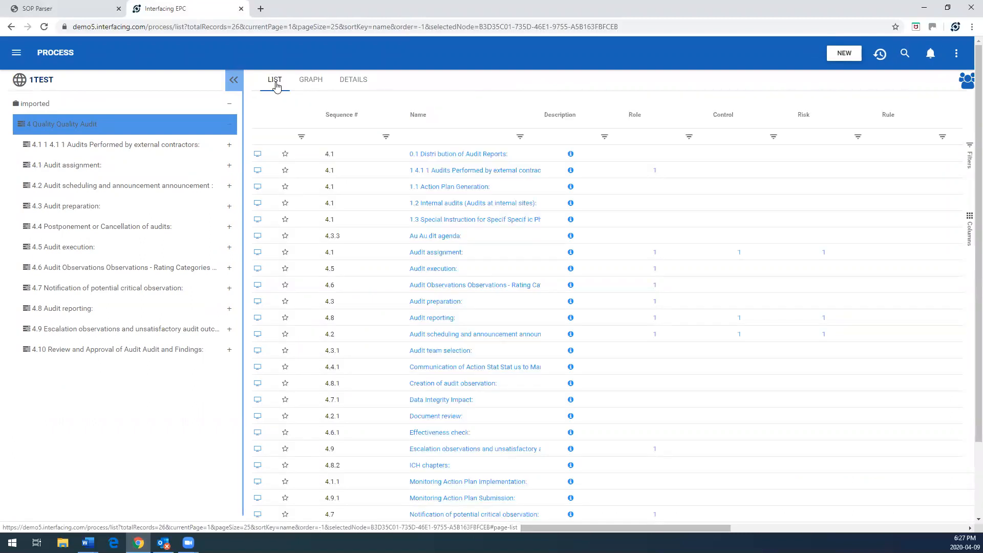
Open the Admin Lead Auditor role assigned to "1 4.1 1 Audits Performed by external contractors" and review the objects listed under its Impact.
click(653, 171)
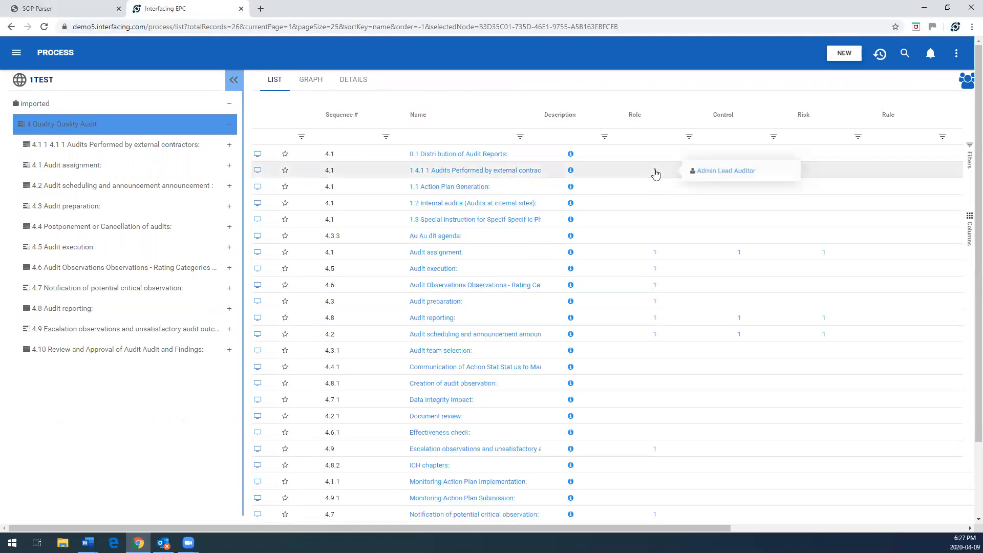
click(721, 172)
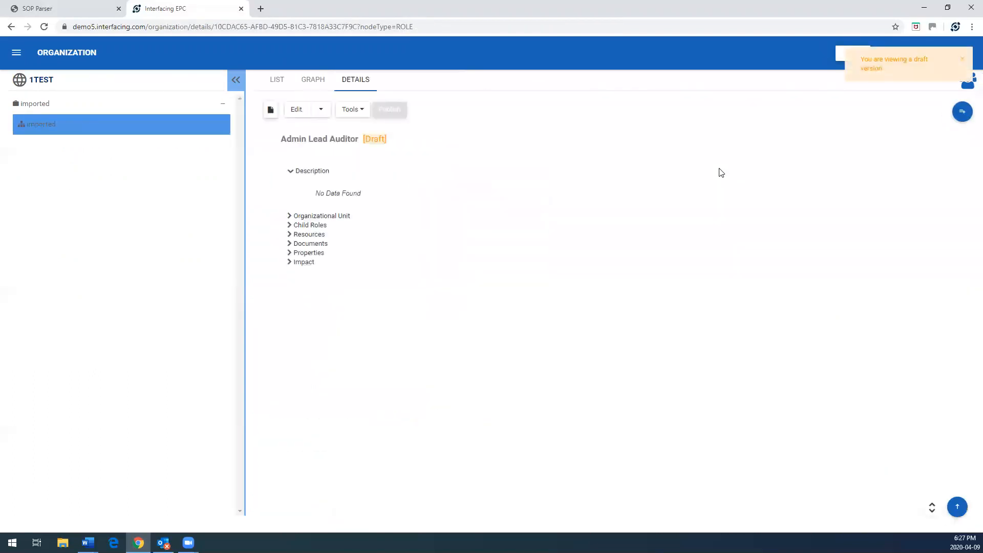
click(290, 262)
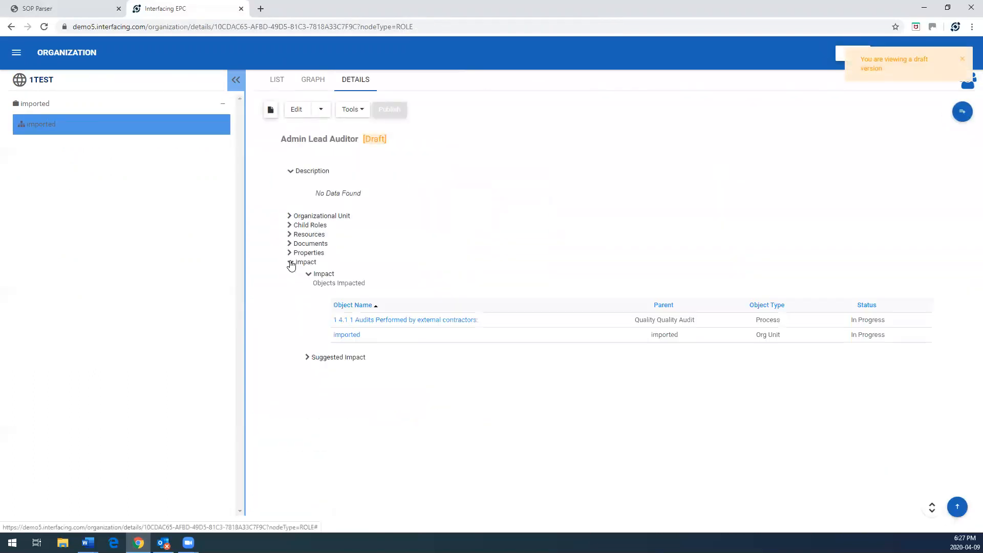
click(395, 319)
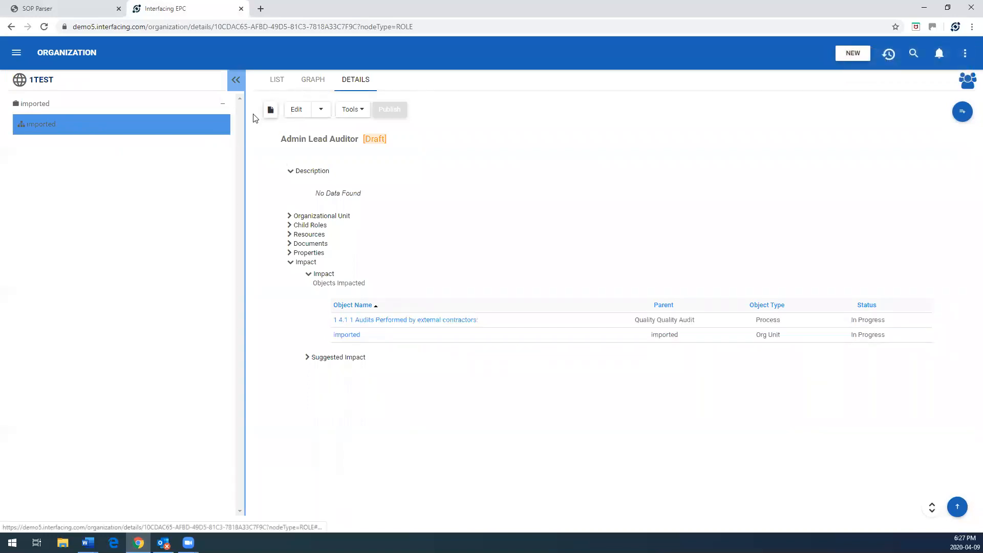
From the role list, open the Lead Auditor graph and expand Audit scheduling and announcement, Rights and Obligations, and Monitoring Control Information.
click(274, 82)
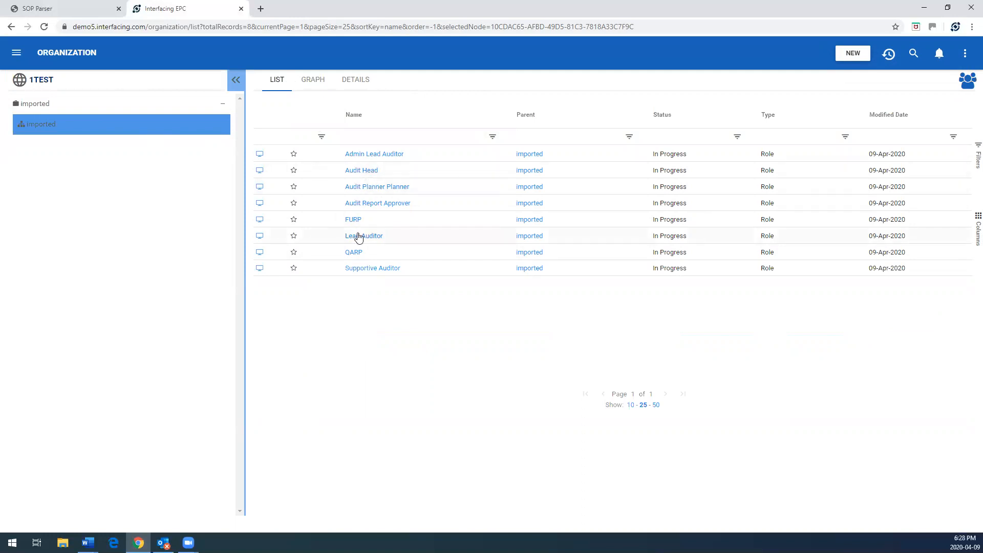
click(259, 238)
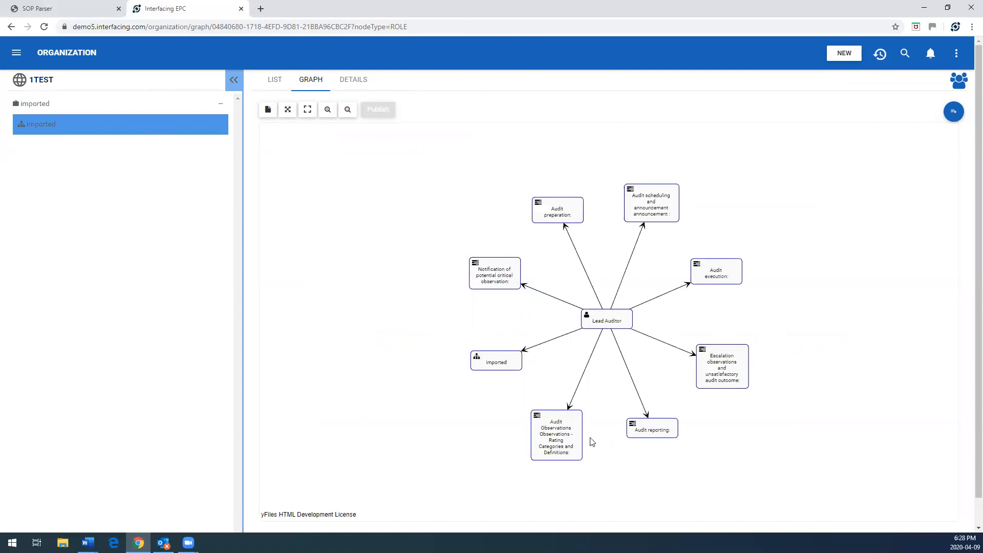
click(664, 215)
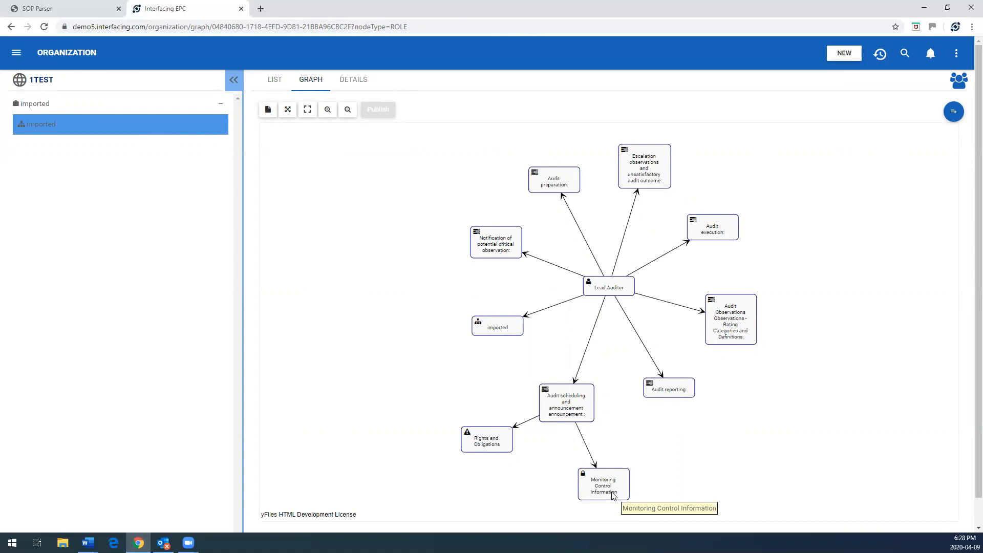
click(479, 445)
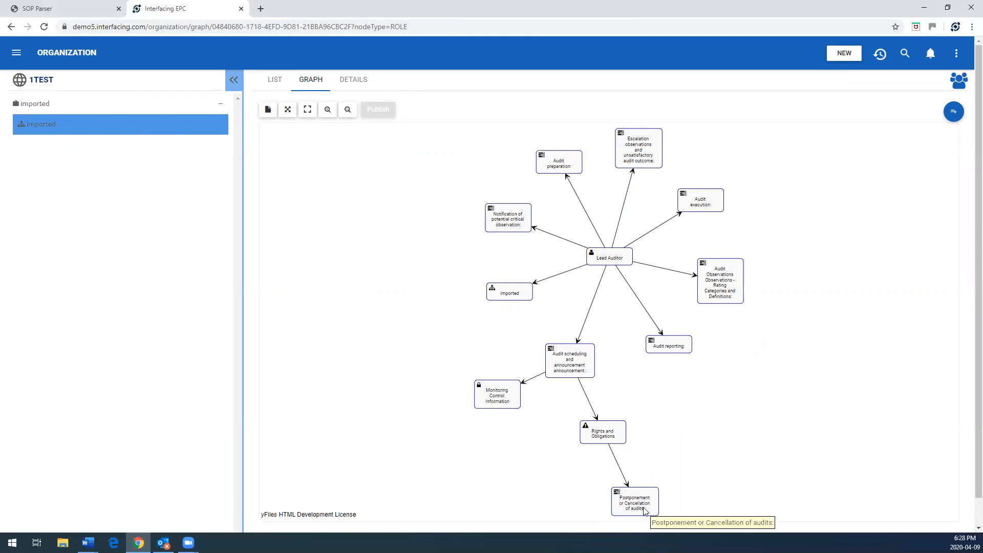
click(489, 392)
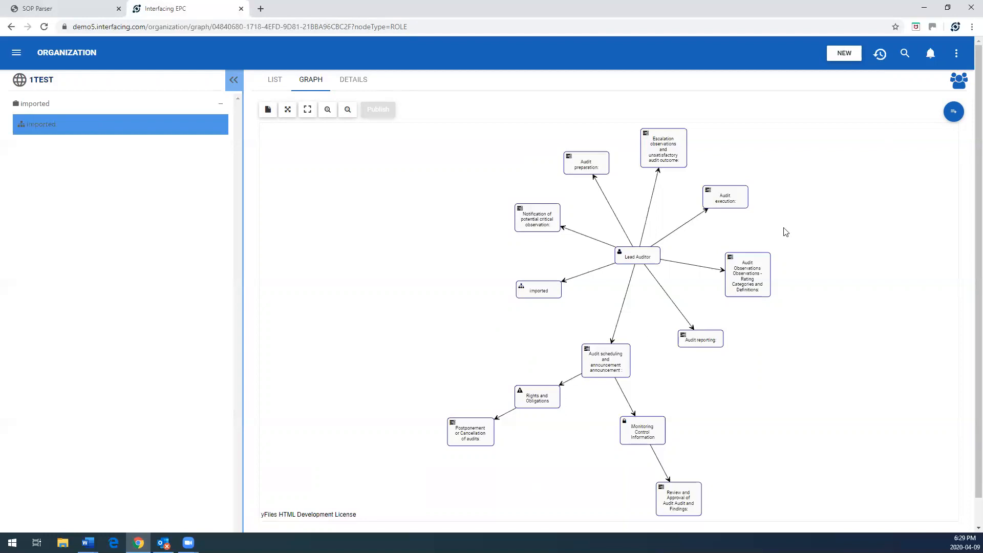
Display the object types available for creating a new object.
click(844, 54)
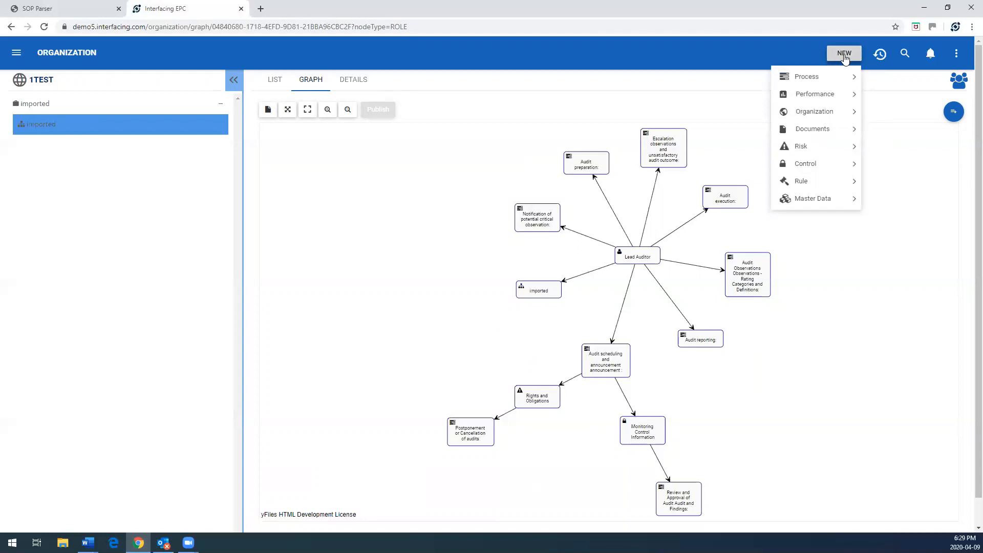